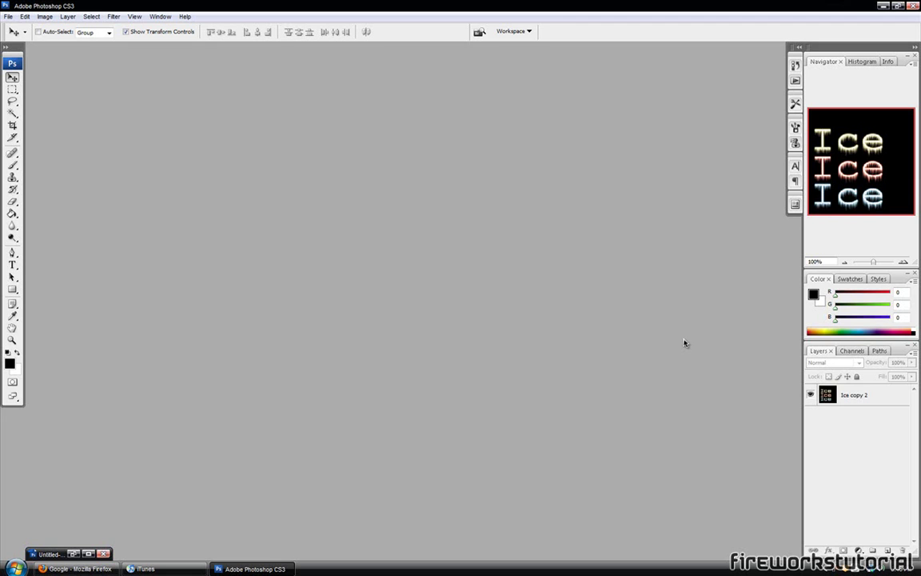
Restore the minimized Untitled-1 window showing the finished Ice example image
double_click(60, 553)
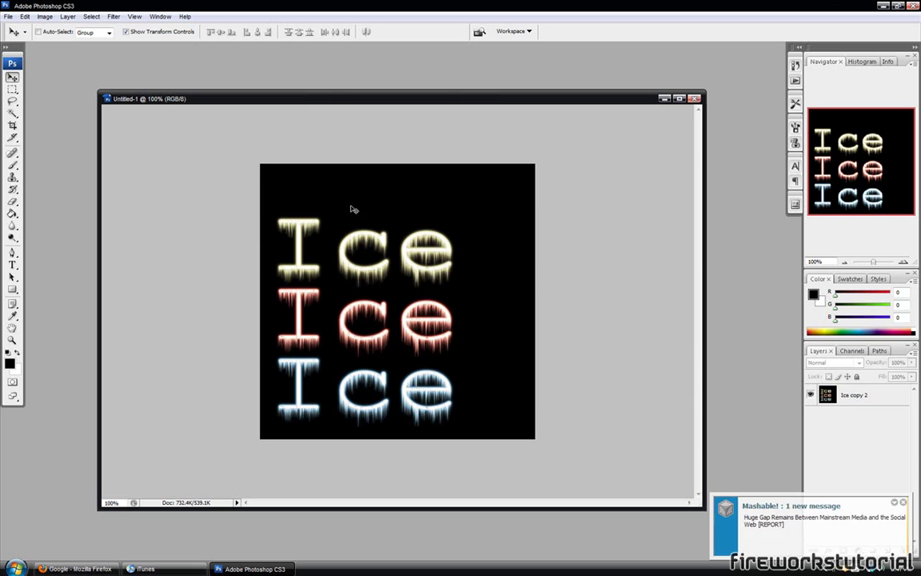
Create a 700×500 px, 72 ppi transparent document and enlarge its window around the canvas
click(8, 16)
click(32, 28)
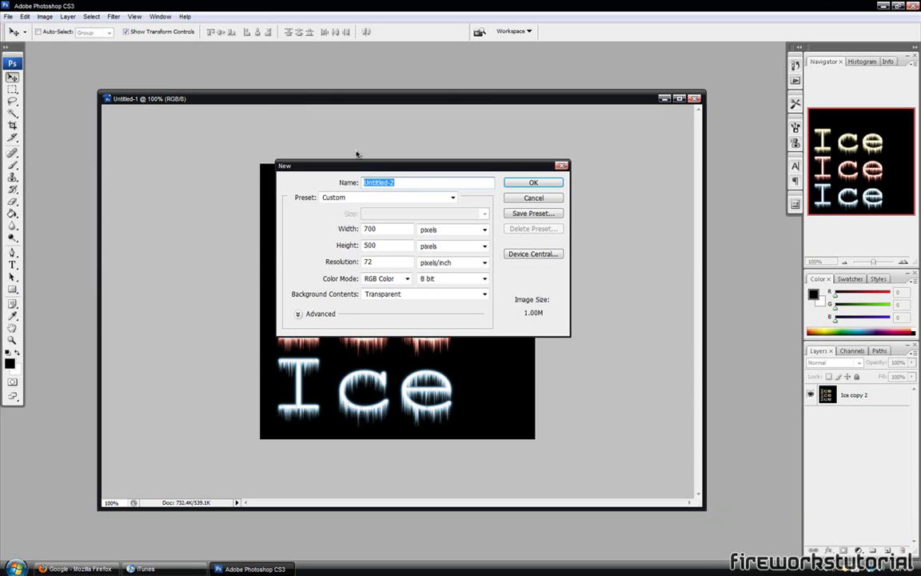
double_click(396, 230)
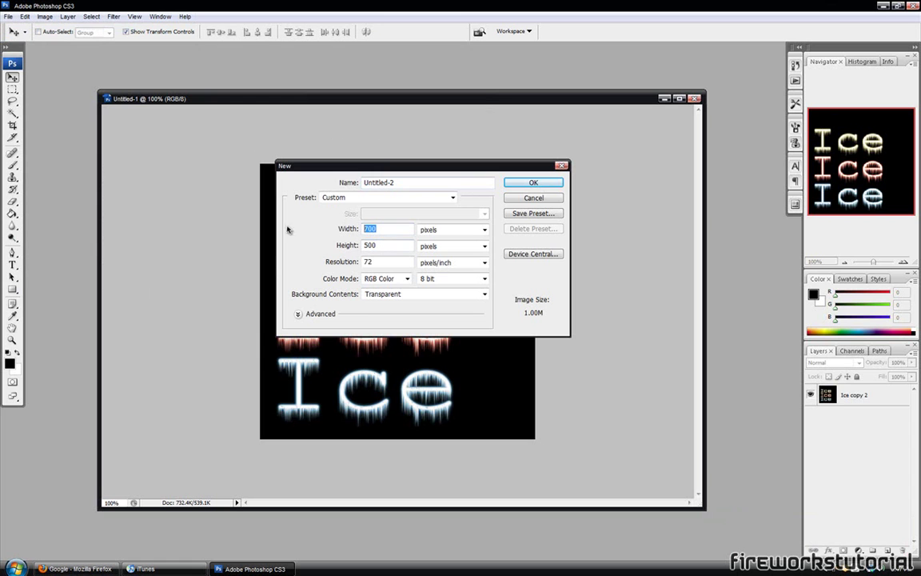
click(533, 183)
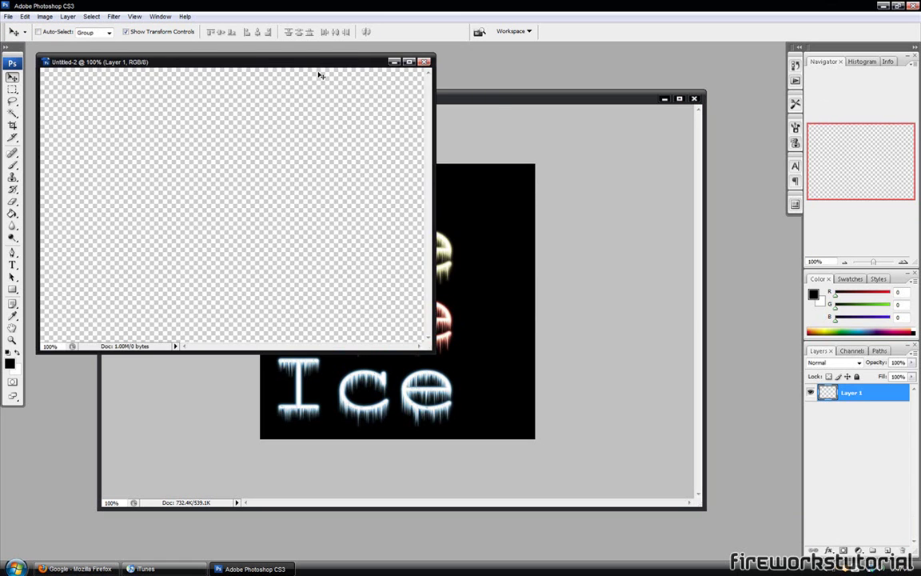
drag(288, 61, 367, 75)
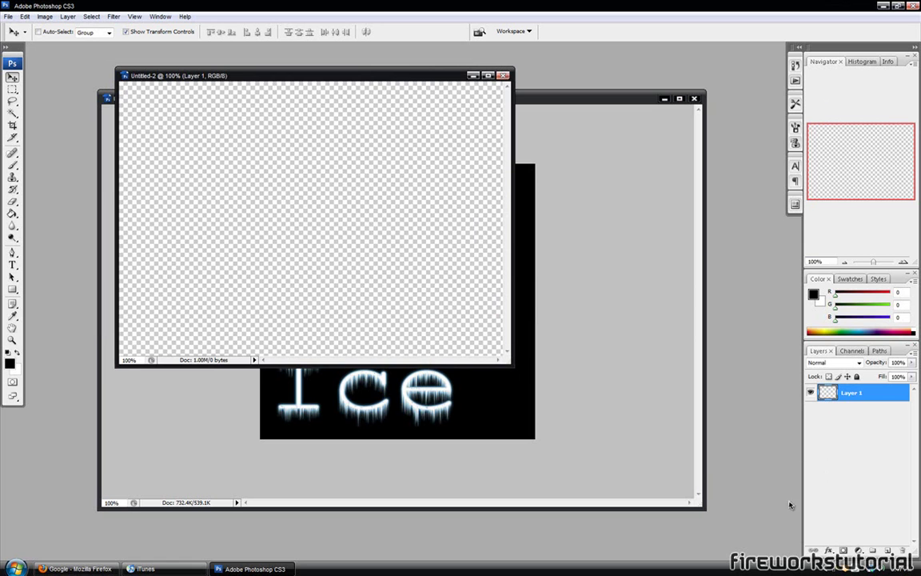
drag(510, 364, 737, 473)
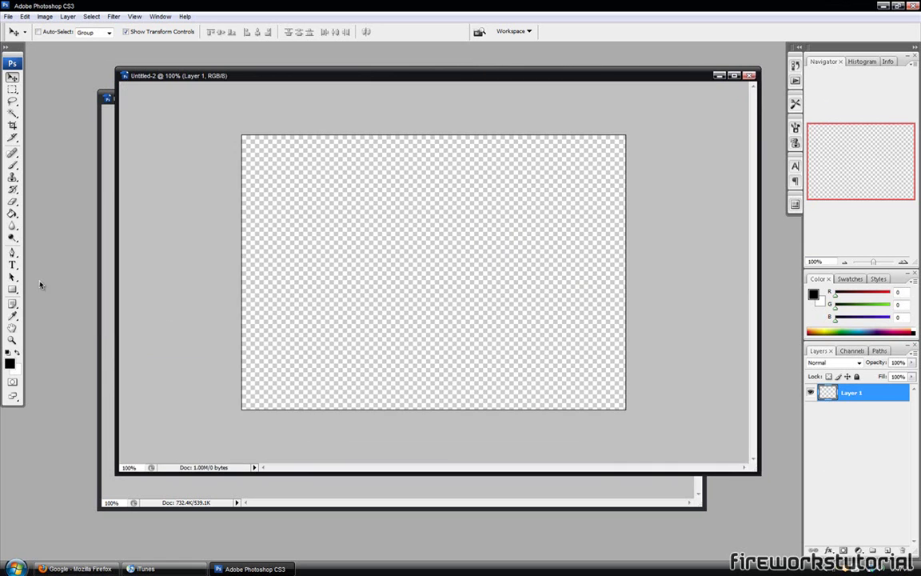
Add a type layer reading 'Fireworks' and move it left on the canvas
click(15, 265)
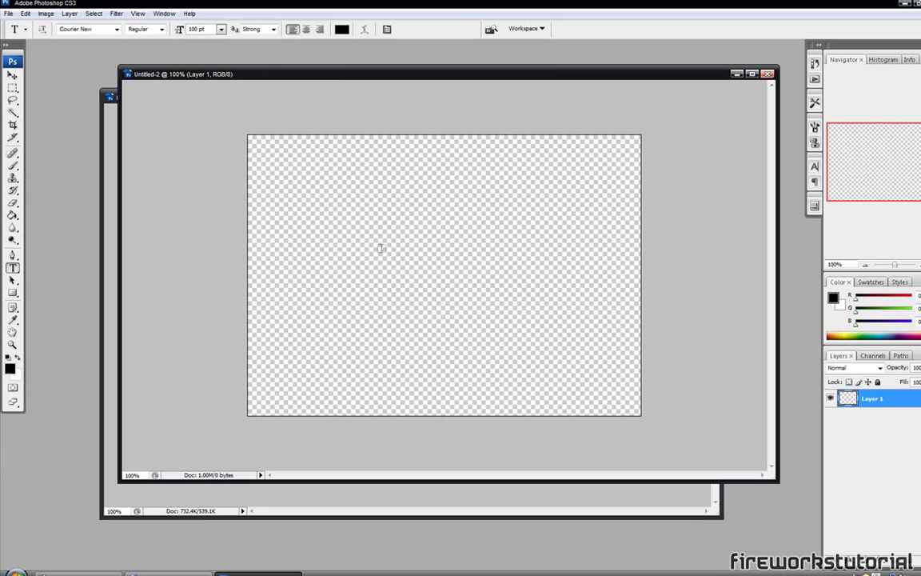
click(381, 249)
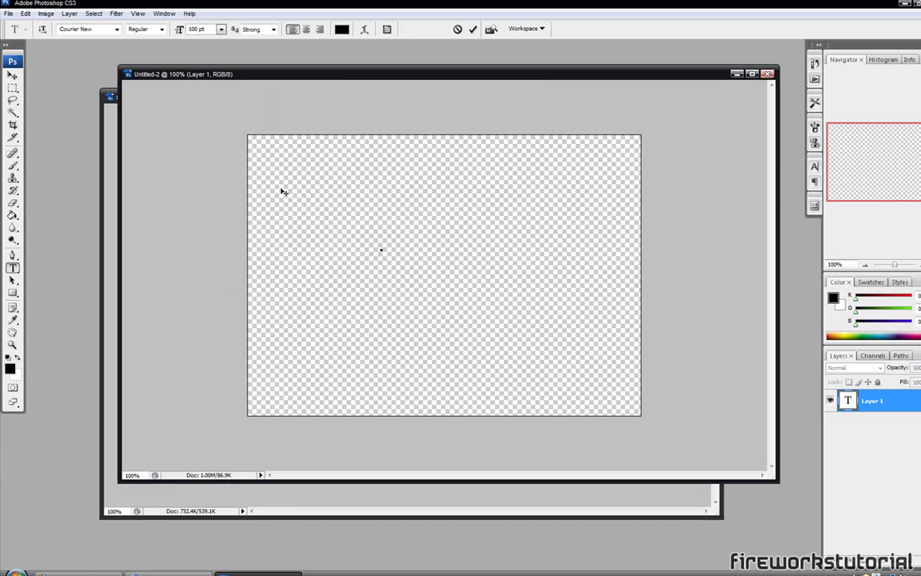
text(Firewor)
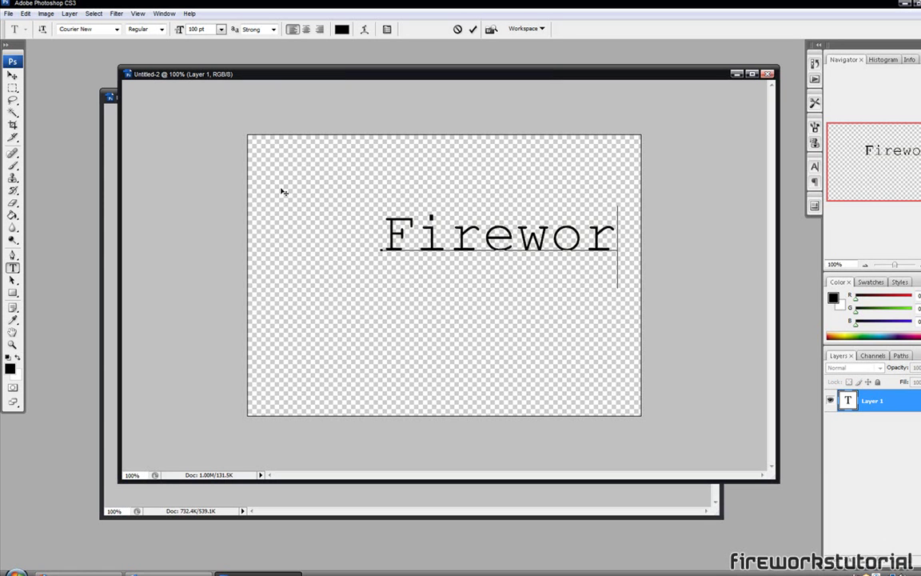
text(ks)
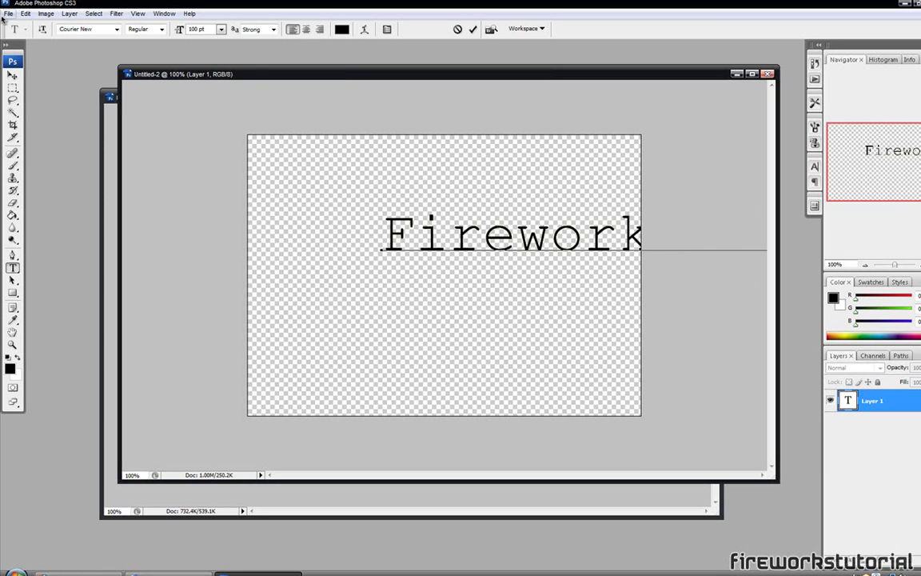
click(12, 75)
drag(467, 238, 343, 243)
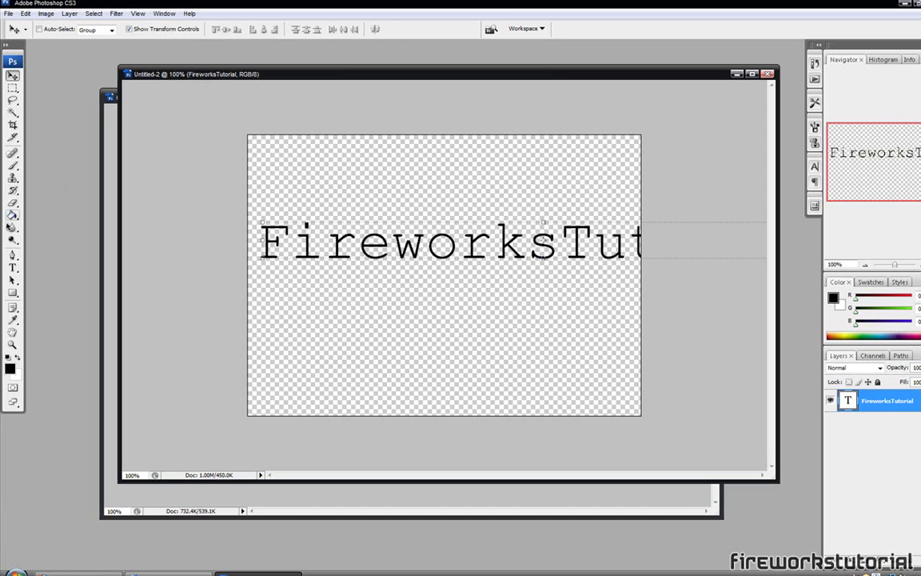
Edit the text to read 'Iceworks' and nudge it up slightly
click(13, 268)
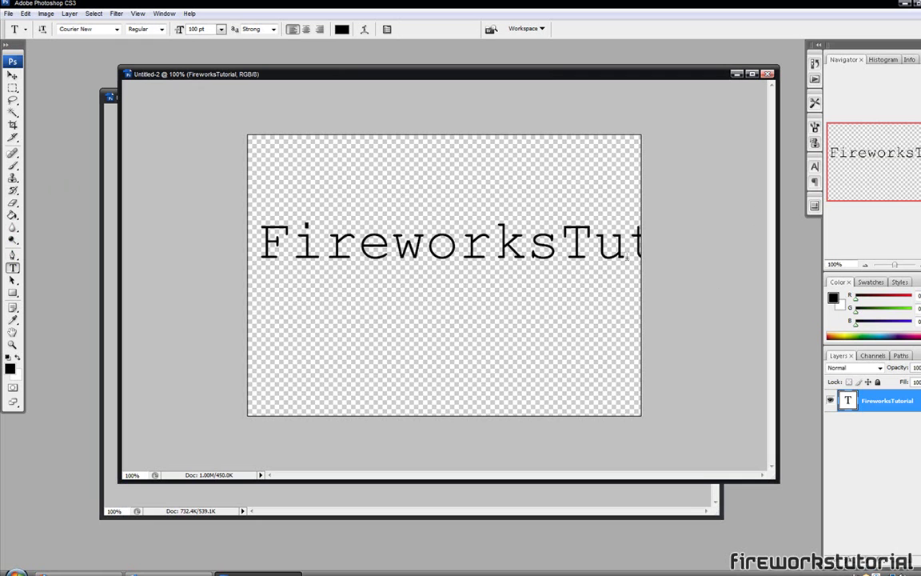
click(560, 248)
drag(560, 248, 720, 248)
key(BackSpace)
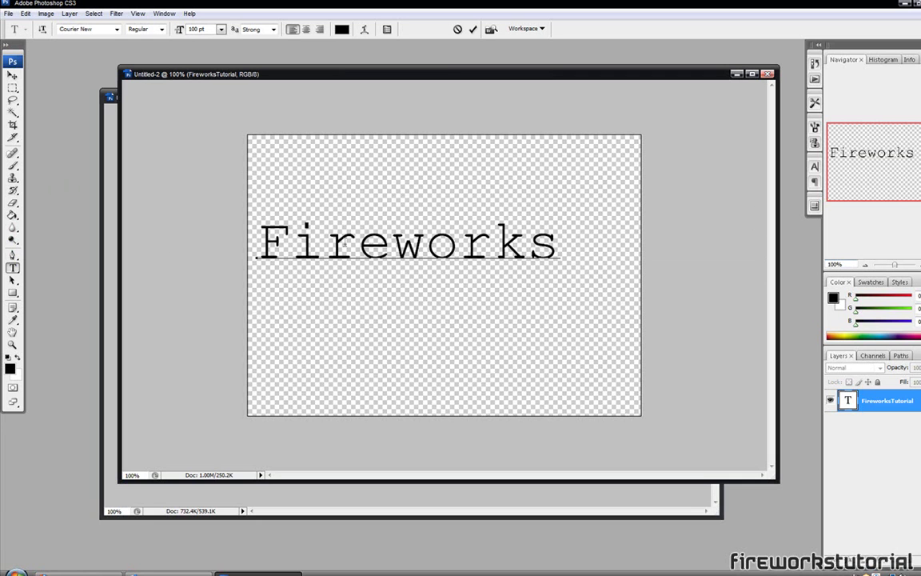
drag(359, 244, 237, 222)
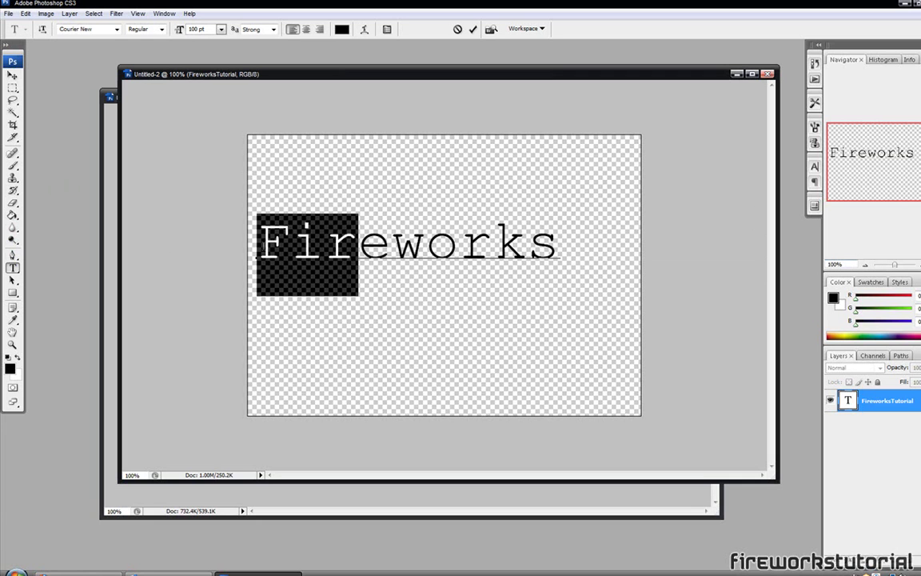
text(Ice)
key(BackSpace)
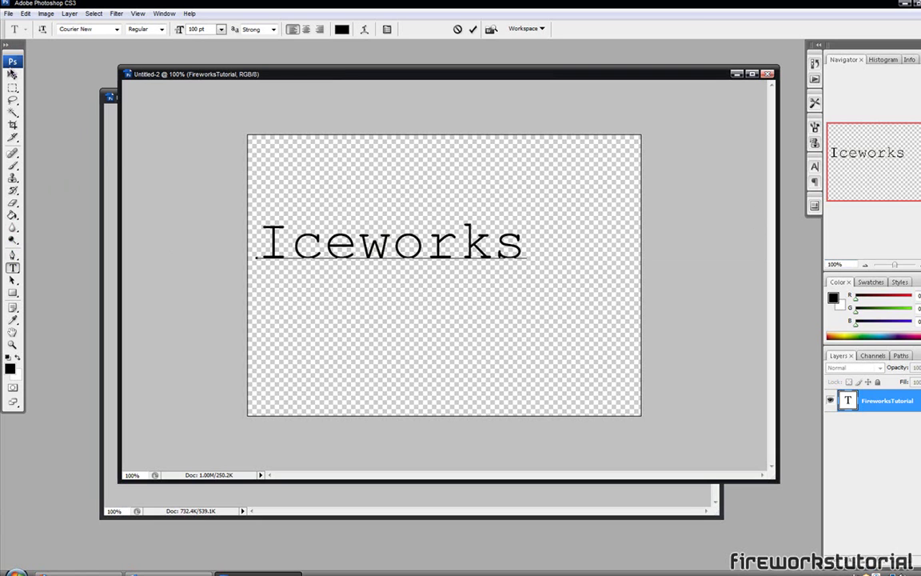
click(12, 75)
mouse_move(475, 238)
mouse_down()
mouse_move(552, 230)
mouse_move(481, 192)
mouse_move(480, 240)
mouse_move(476, 228)
mouse_up()
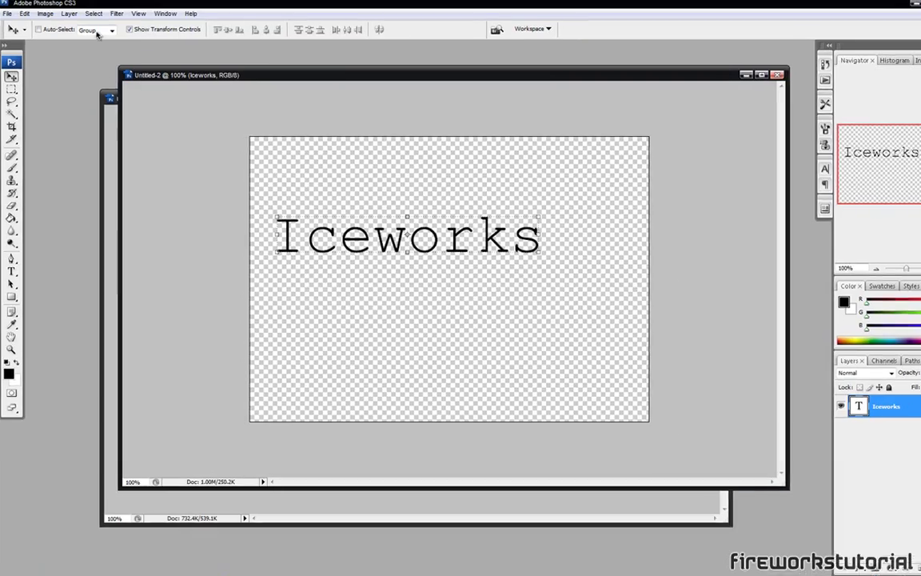
Open the Add Noise filter, rasterizing the Iceworks type layer
click(116, 14)
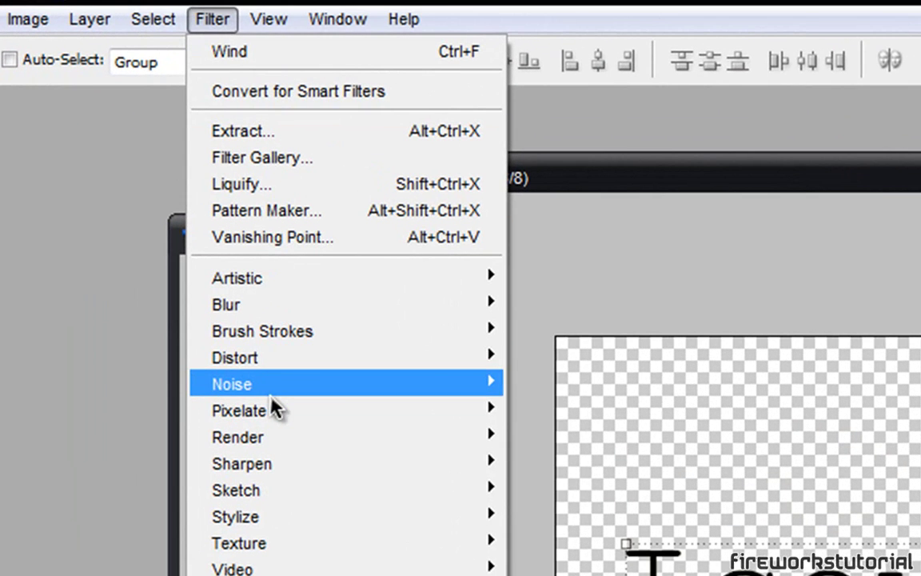
mouse_move(334, 395)
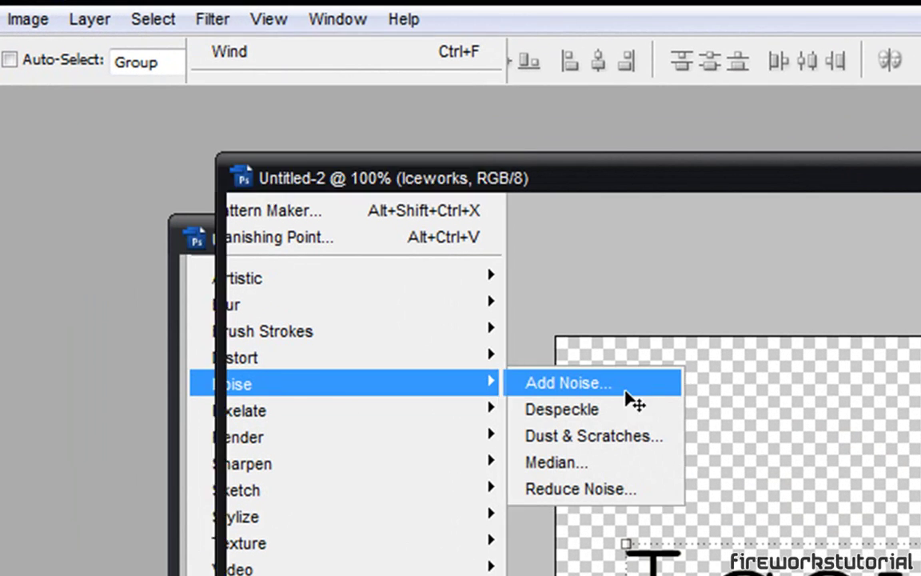
click(628, 393)
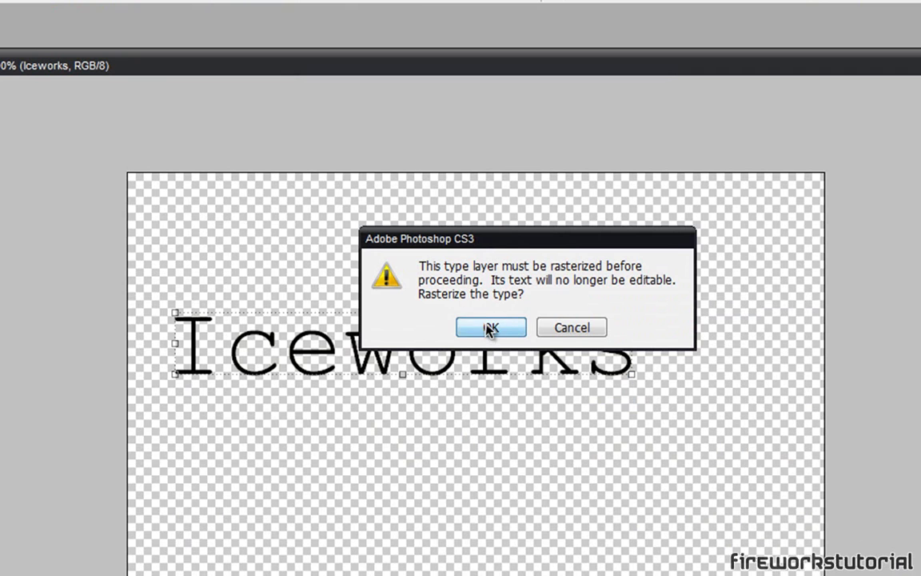
click(490, 329)
mouse_move(306, 301)
mouse_down()
mouse_move(325, 278)
mouse_move(314, 294)
mouse_up()
Set the noise amount to 130% with Uniform distribution and apply it
click(264, 430)
double_click(264, 430)
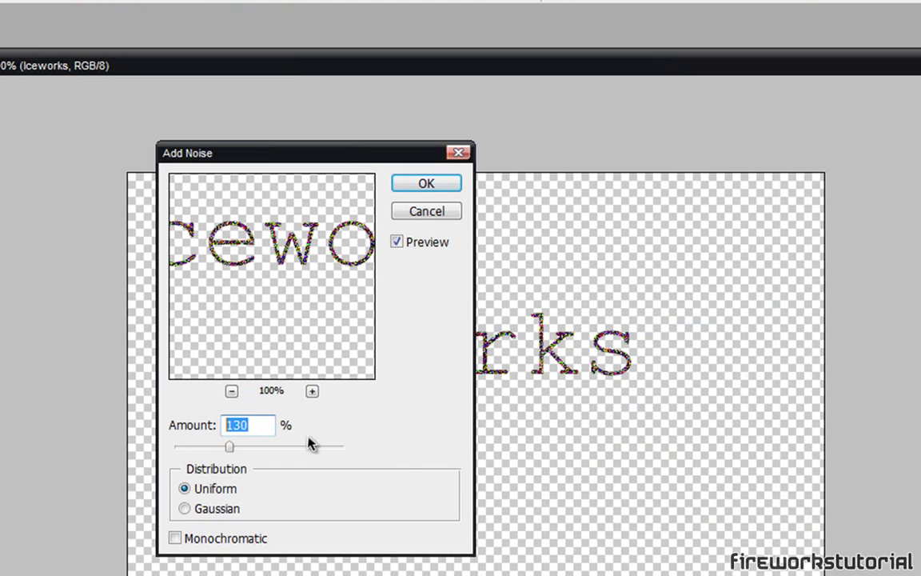
text(125)
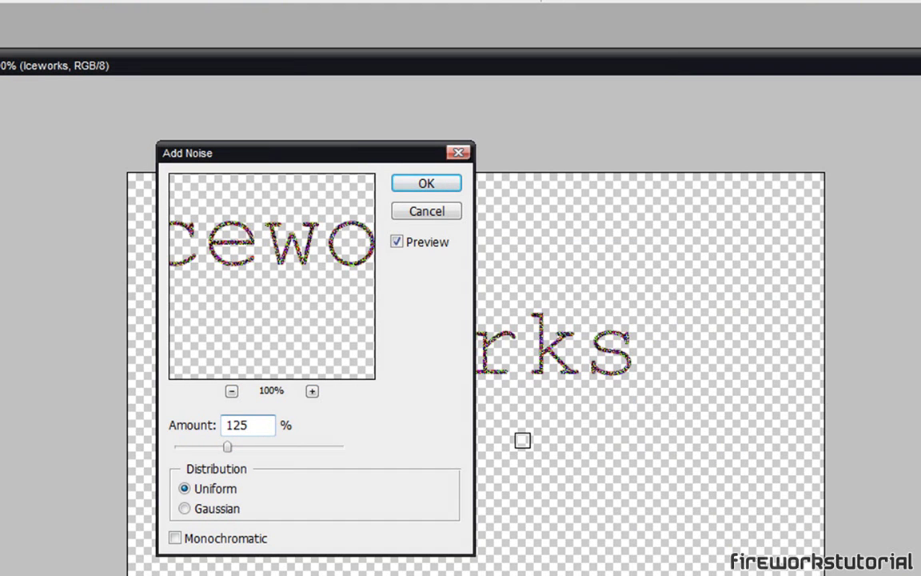
double_click(268, 430)
click(267, 432)
double_click(266, 432)
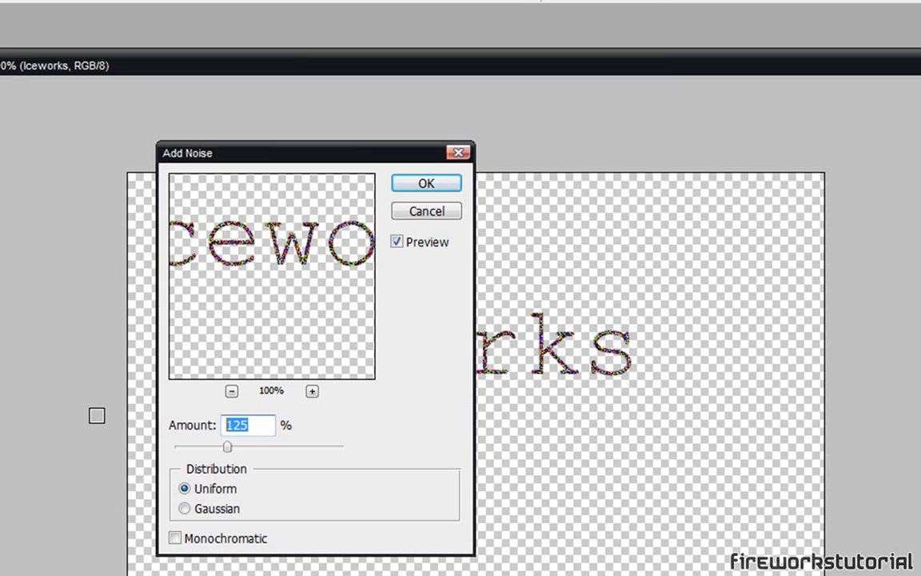
text(130)
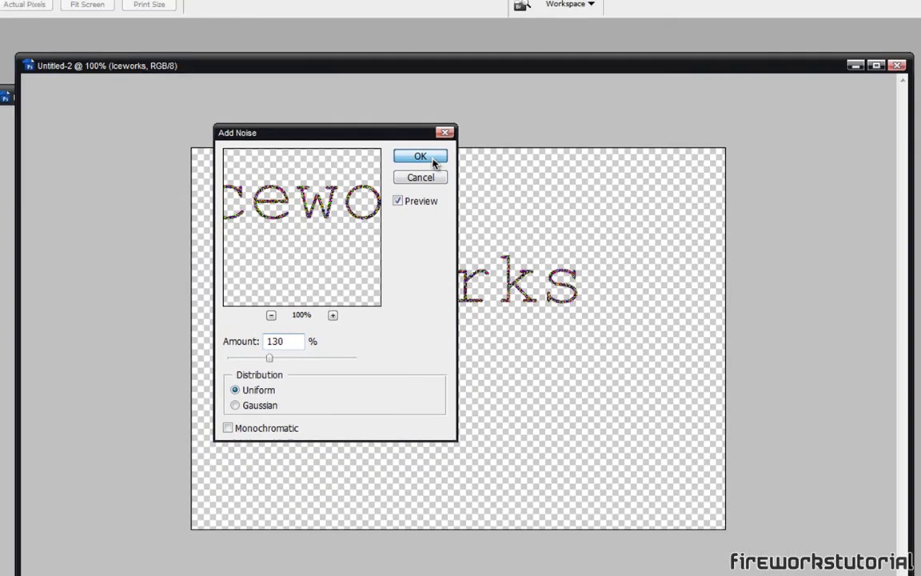
click(443, 188)
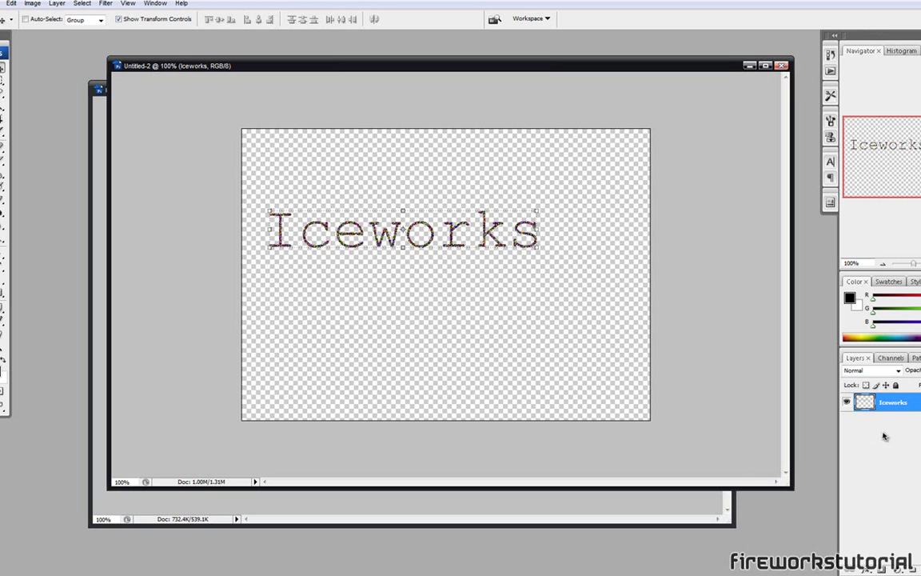
right_click(891, 405)
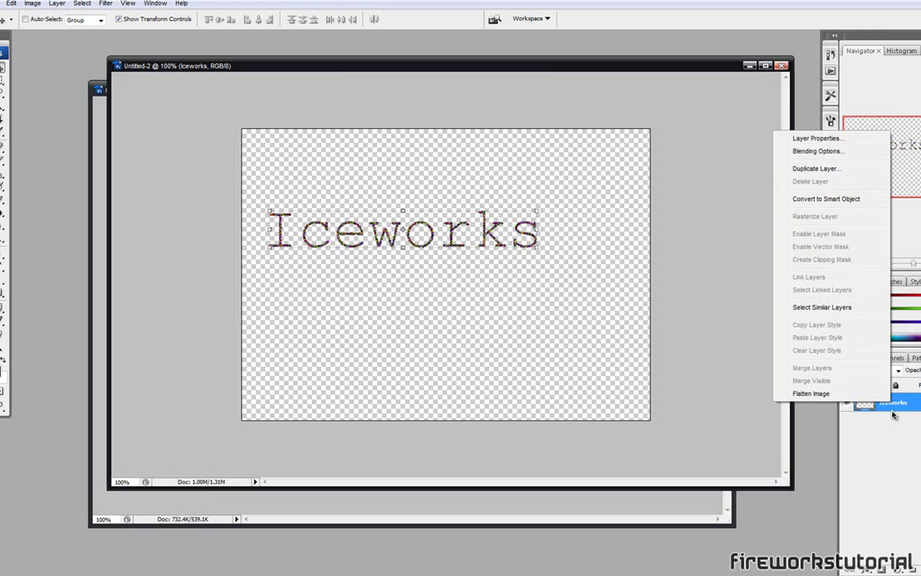
key(Escape)
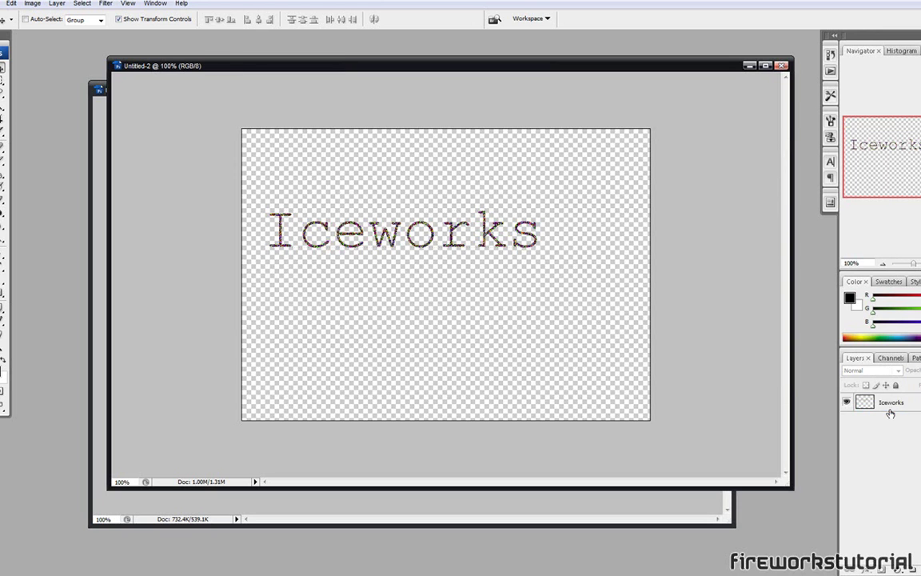
right_click(892, 402)
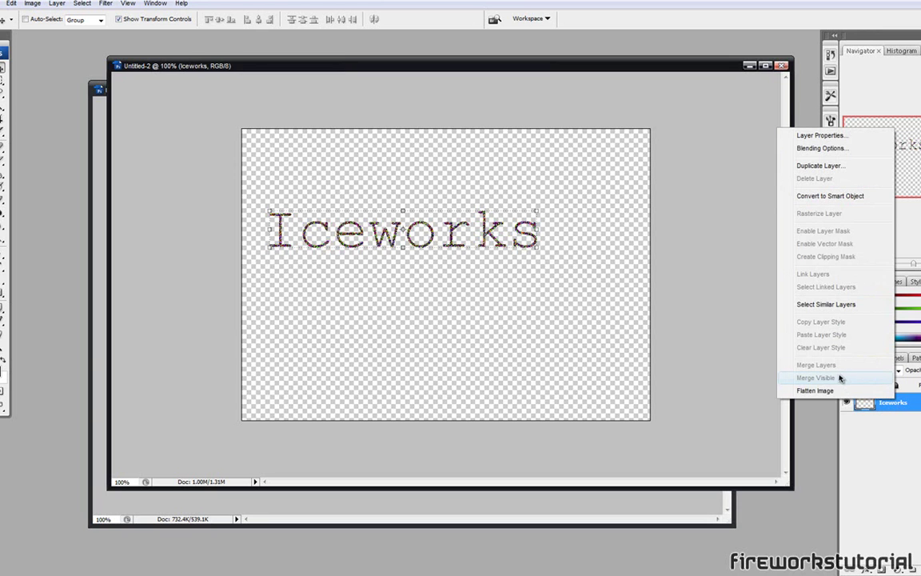
click(871, 440)
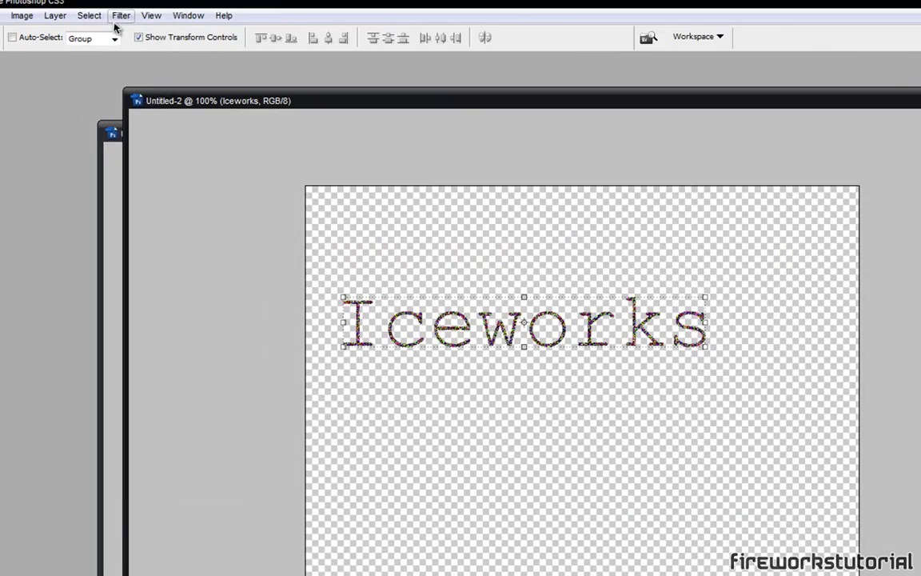
Apply Pixelate > Crystallize with a cell size of 3 to the noisy text
click(106, 3)
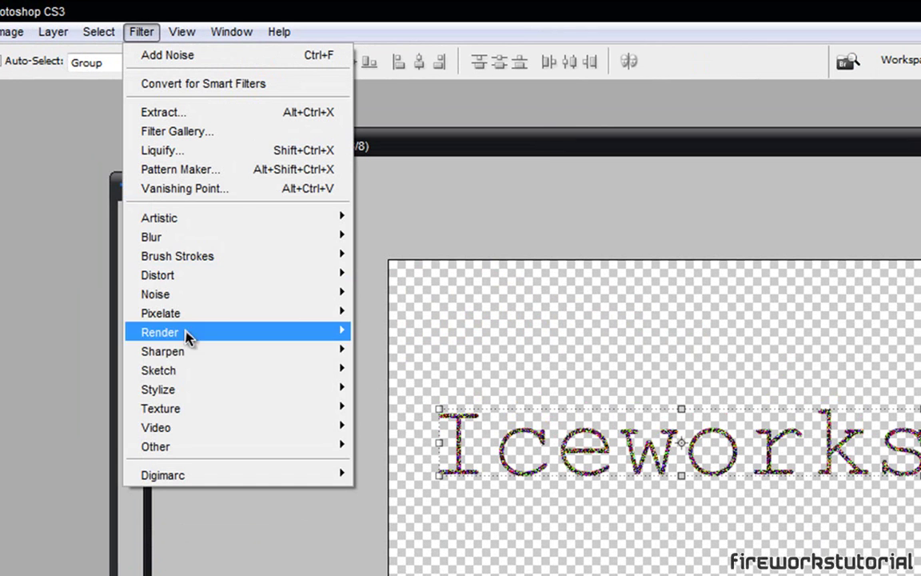
mouse_move(245, 324)
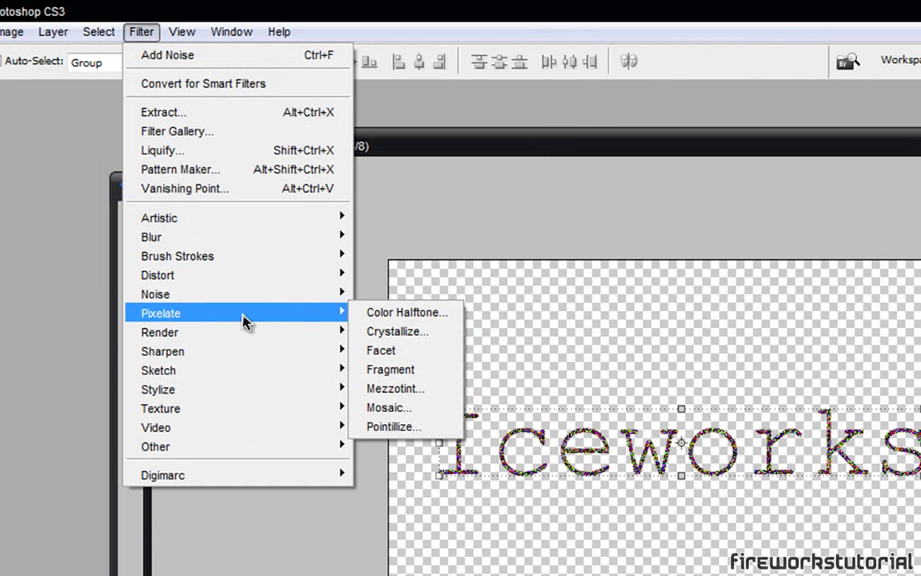
click(430, 343)
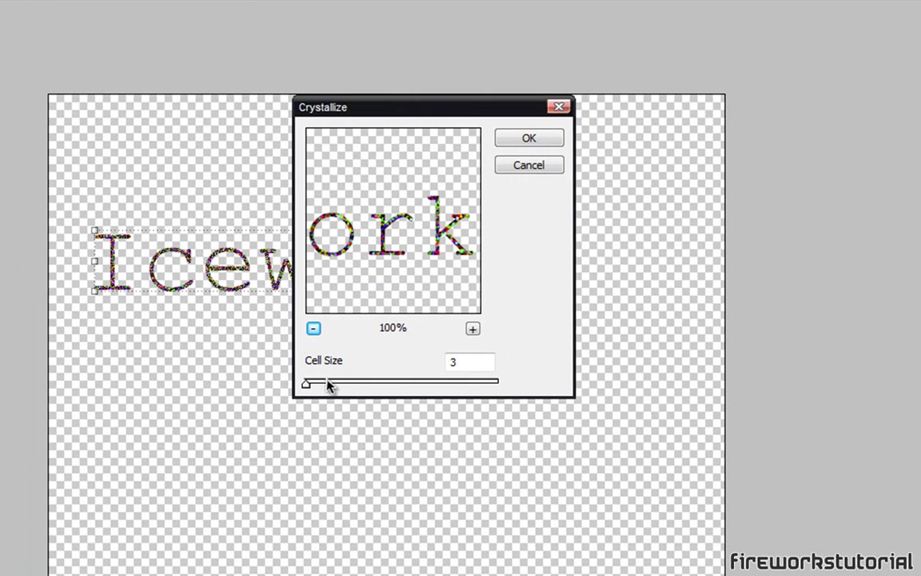
double_click(473, 362)
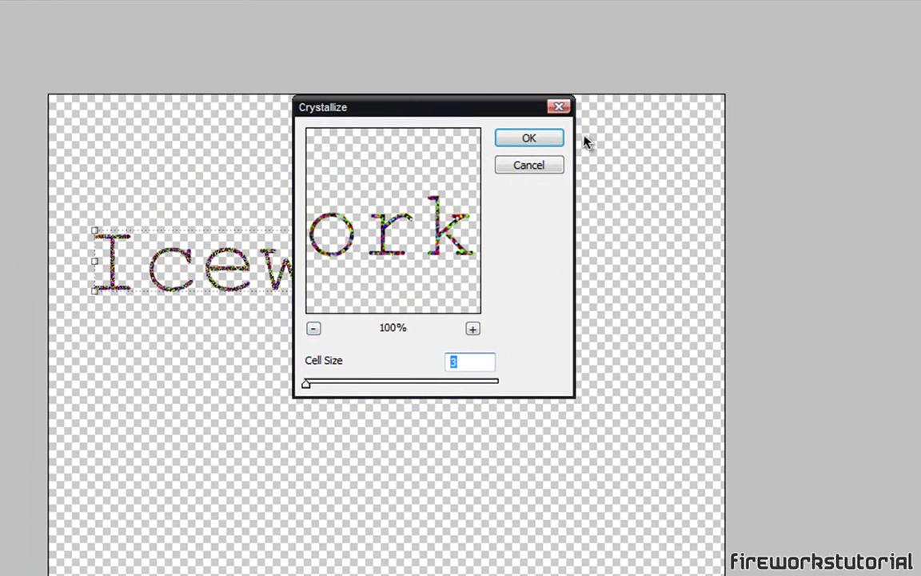
click(551, 144)
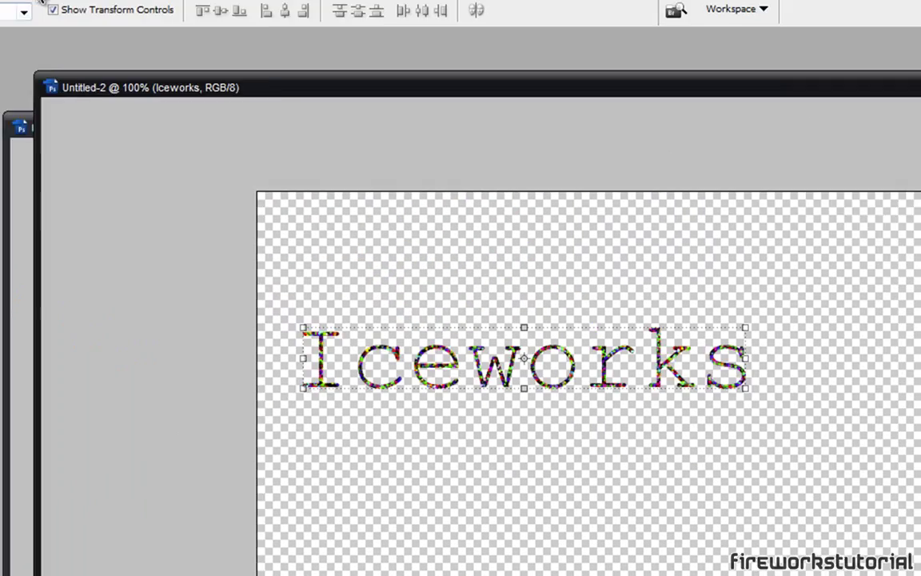
click(130, 29)
mouse_move(181, 364)
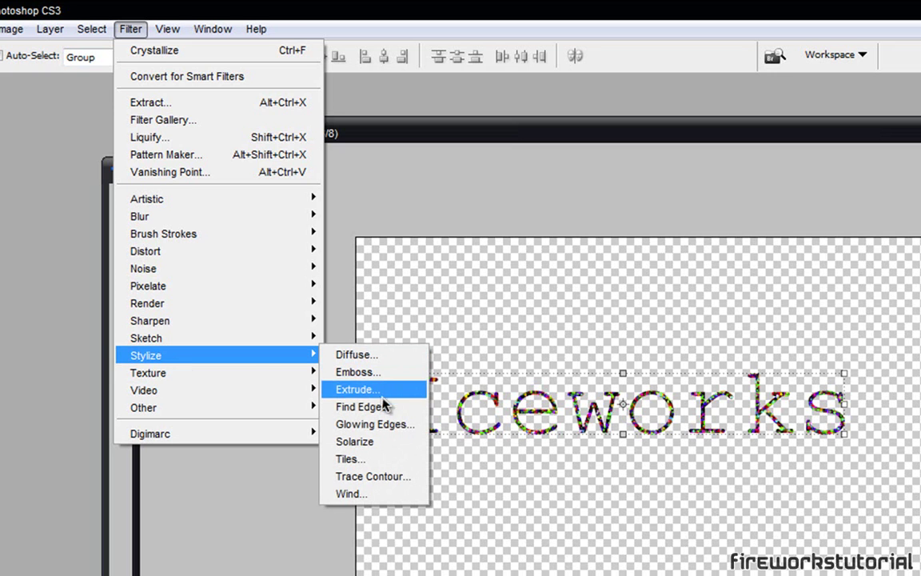
Try Find Edges and undo it, then apply a 1.2-pixel Gaussian Blur
click(367, 417)
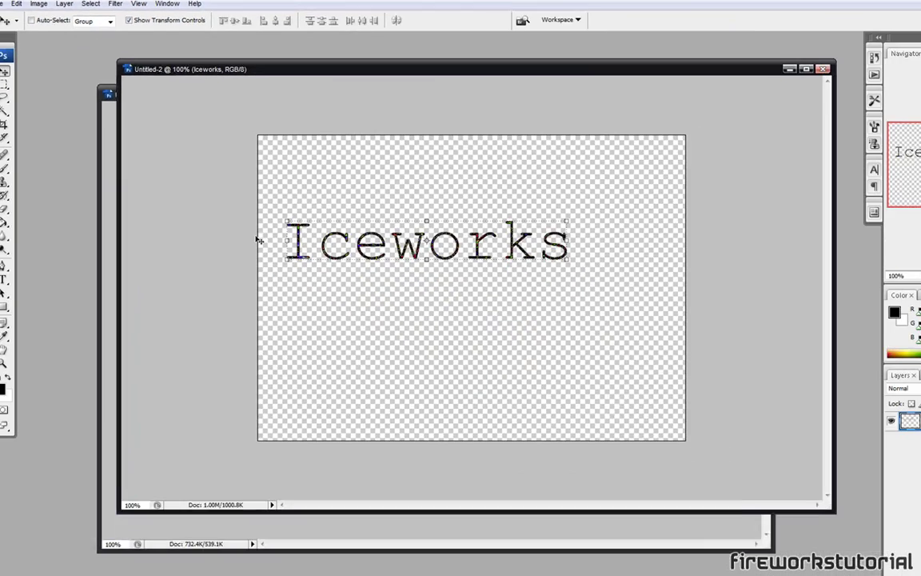
key(ctrl+z)
click(115, 3)
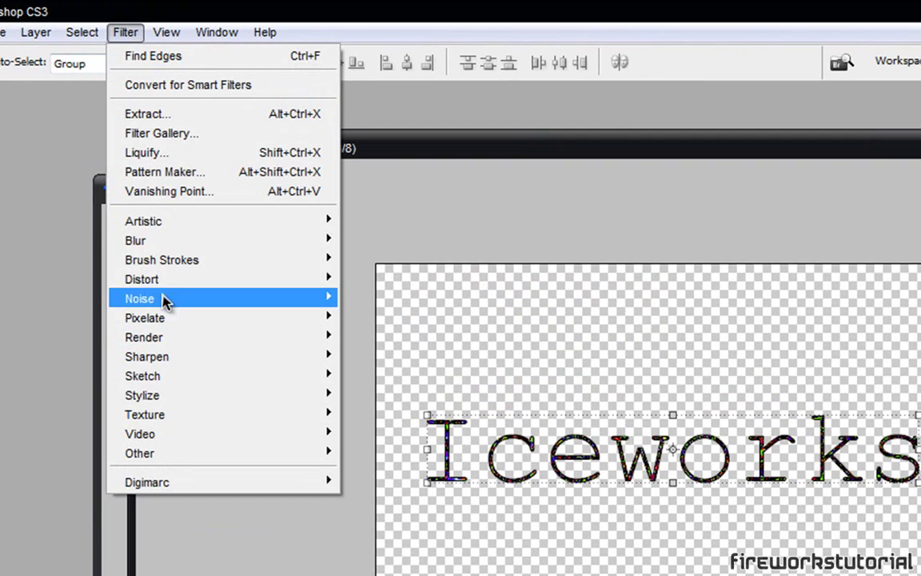
mouse_move(324, 255)
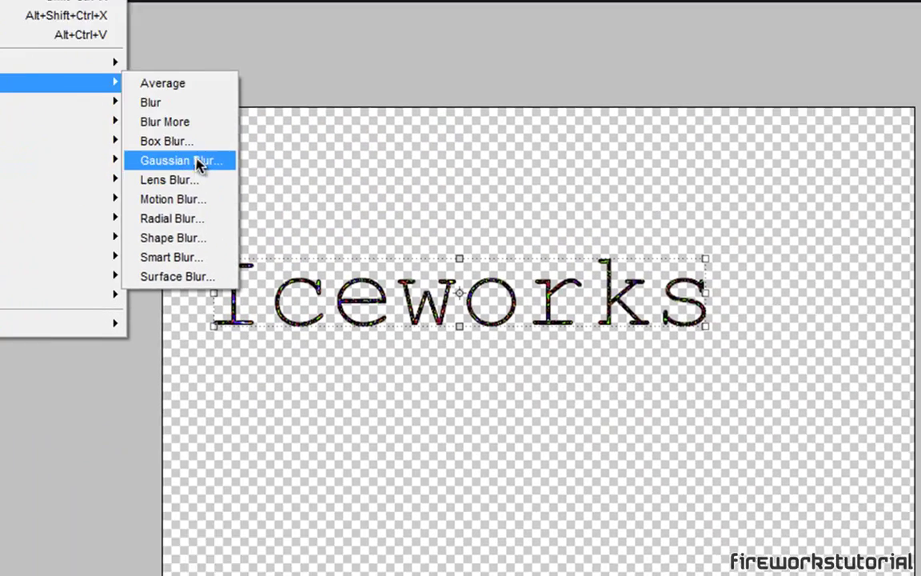
click(199, 163)
click(551, 462)
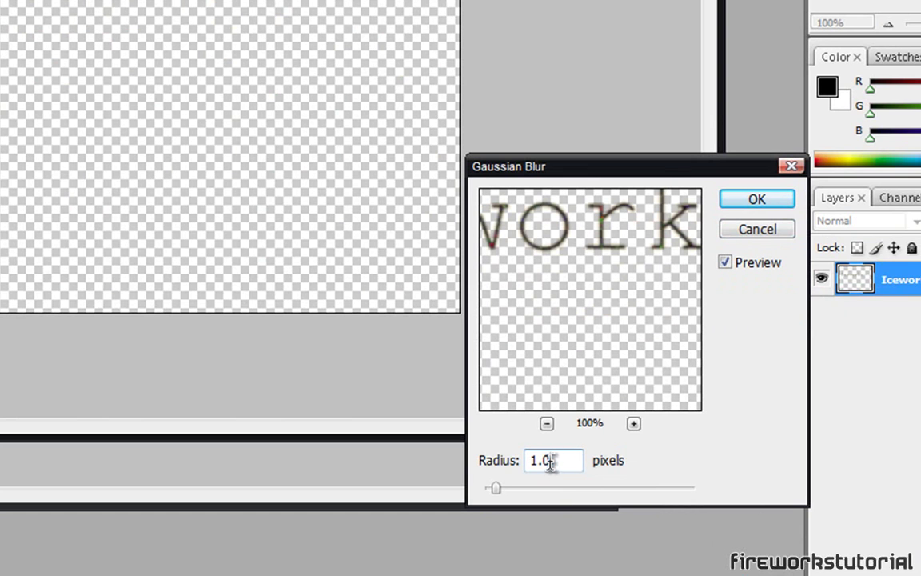
drag(541, 469, 393, 434)
text(2)
text(1)
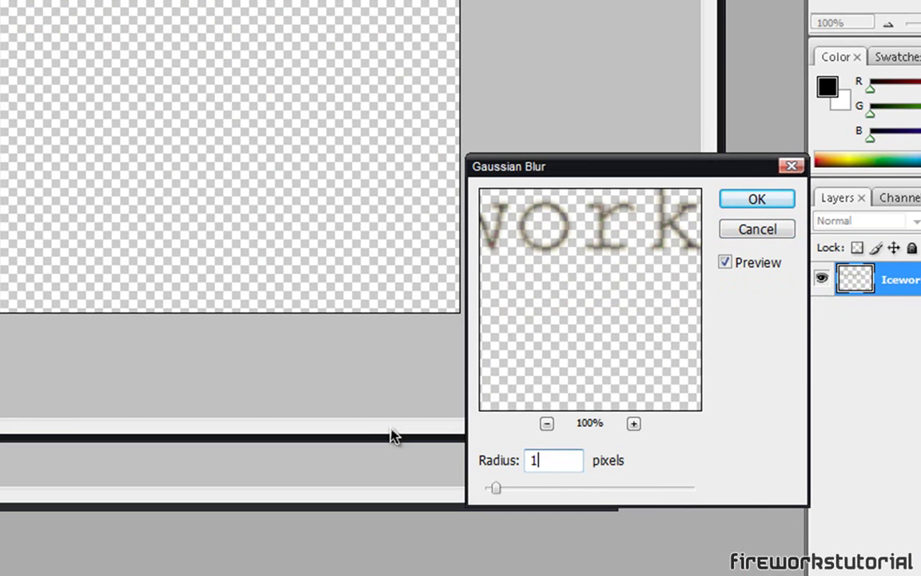
text(.5)
key(BackSpace)
text(2)
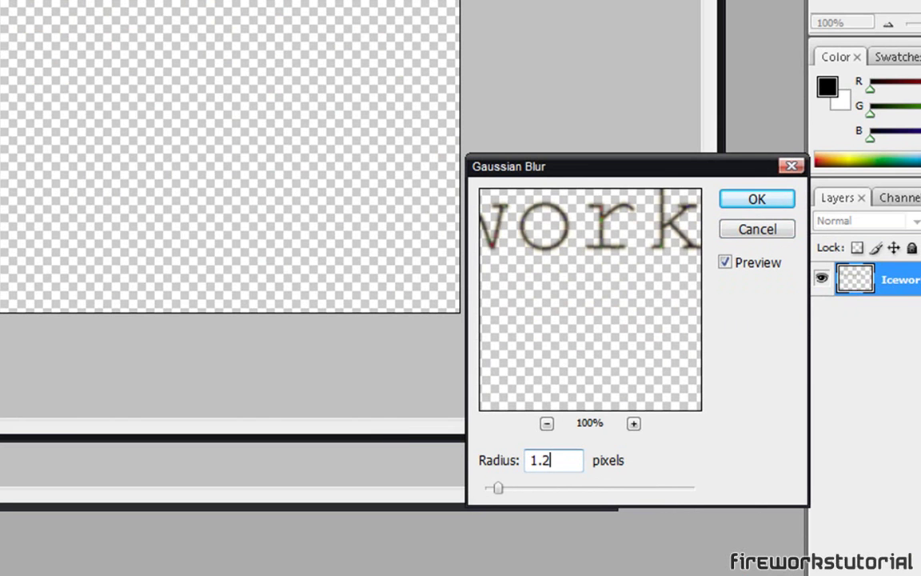
click(755, 205)
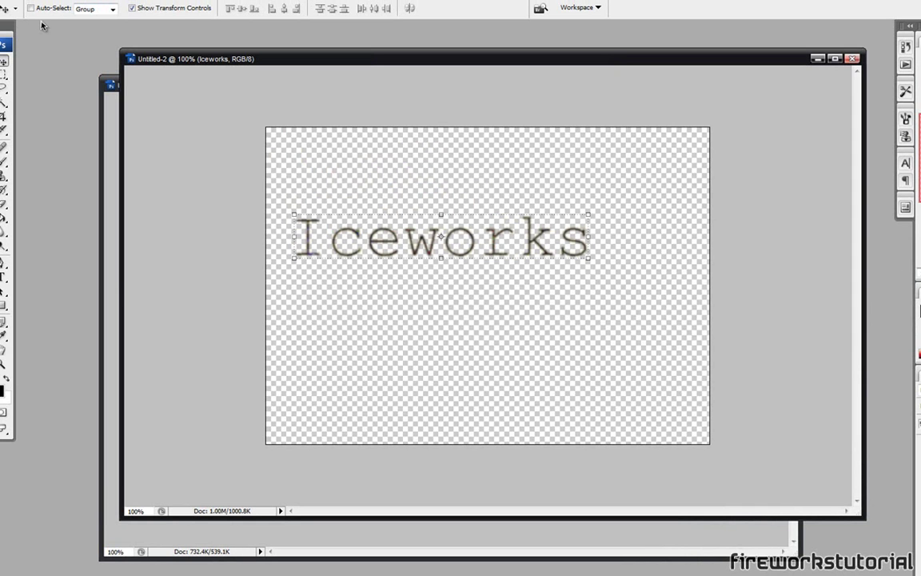
Rotate the Iceworks text 90° clockwise and invert it to near-white
click(21, 1)
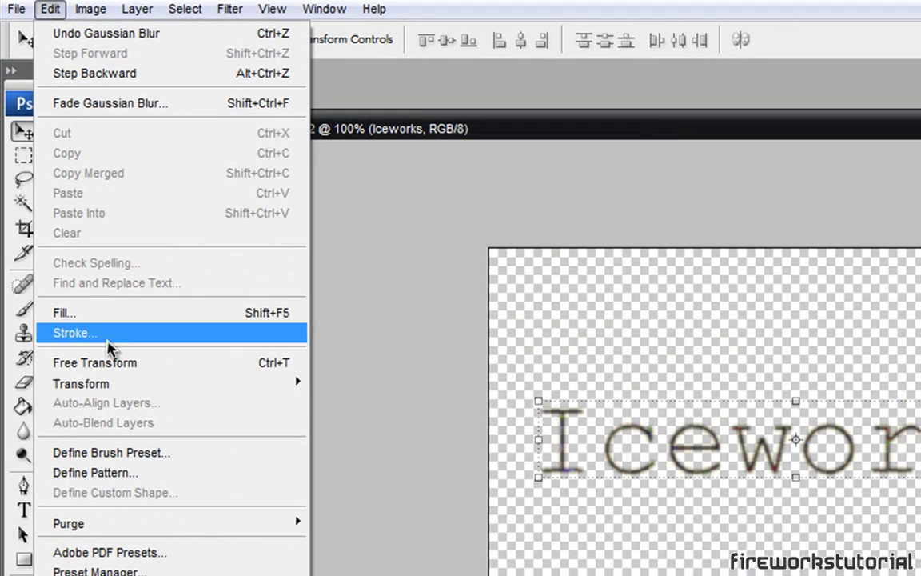
mouse_move(140, 386)
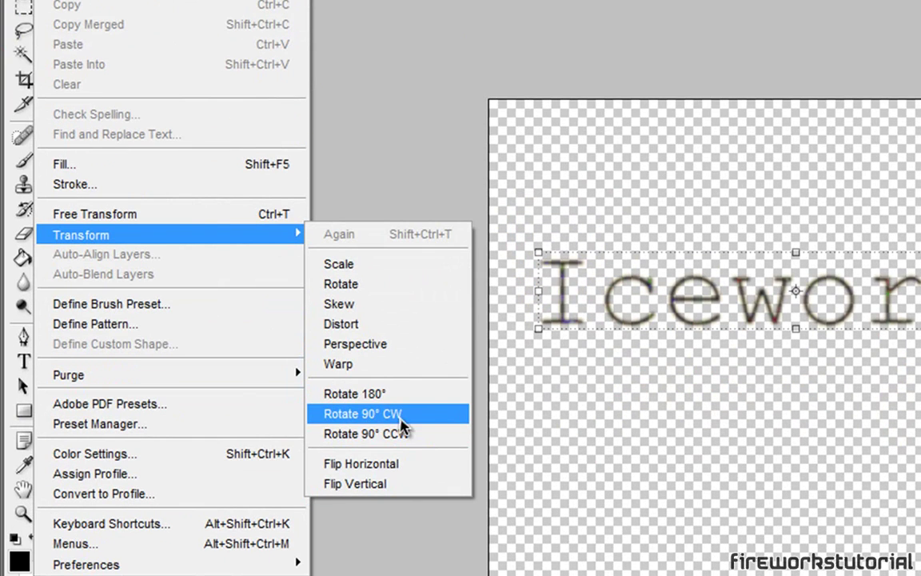
click(371, 416)
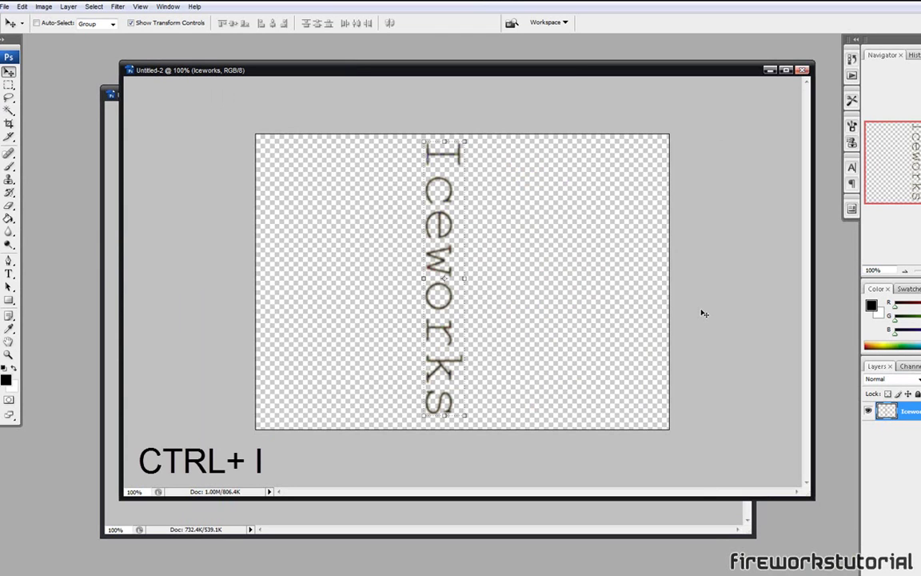
key(ctrl+i)
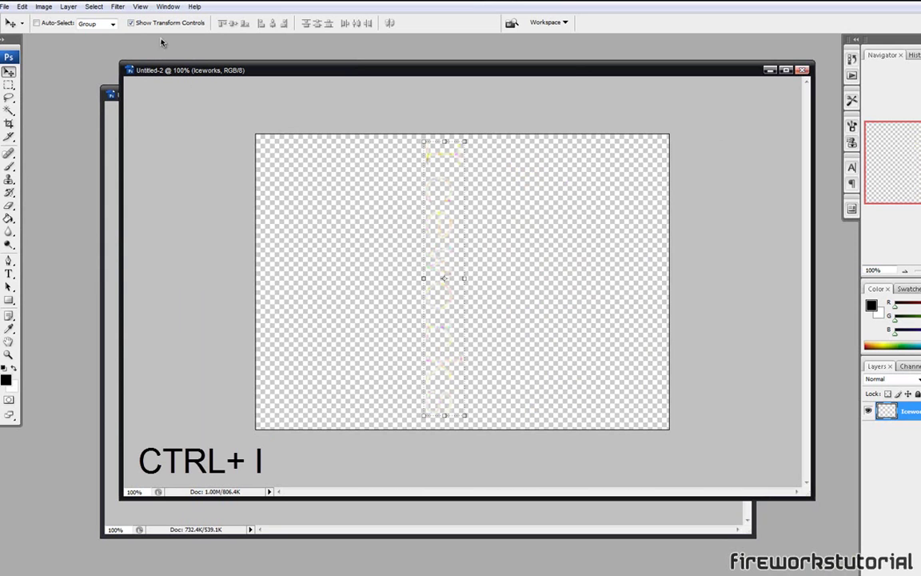
Apply the Stylize > Wind filter blowing from the right
click(205, 42)
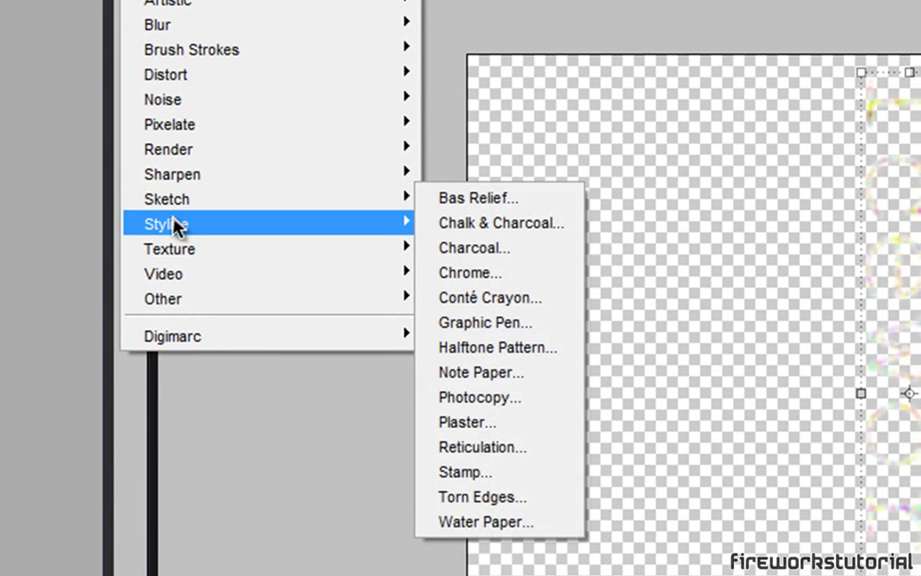
mouse_move(174, 227)
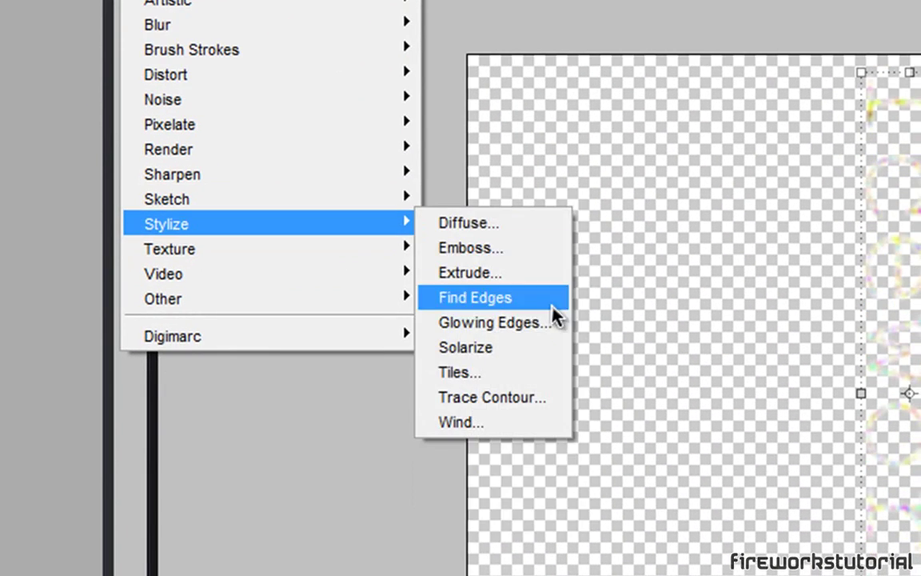
click(510, 426)
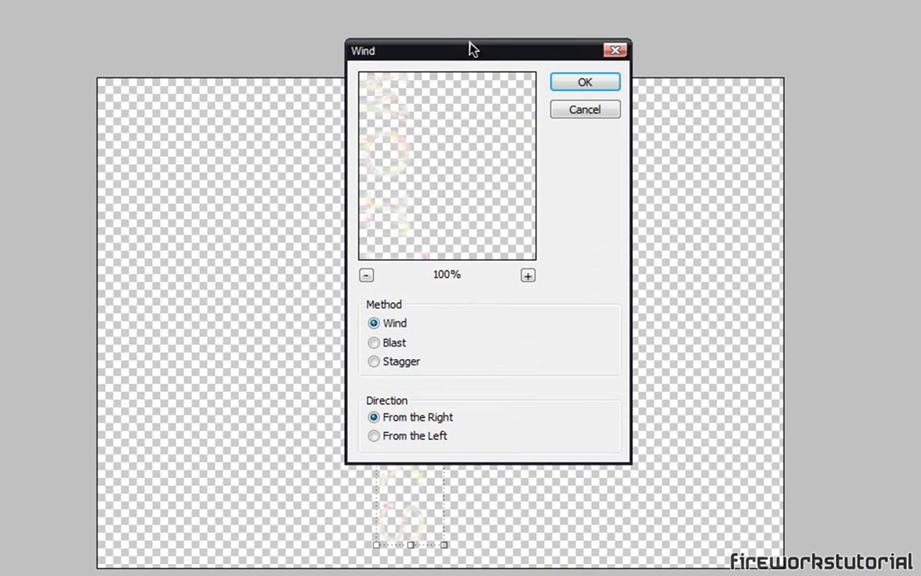
drag(494, 57, 699, 66)
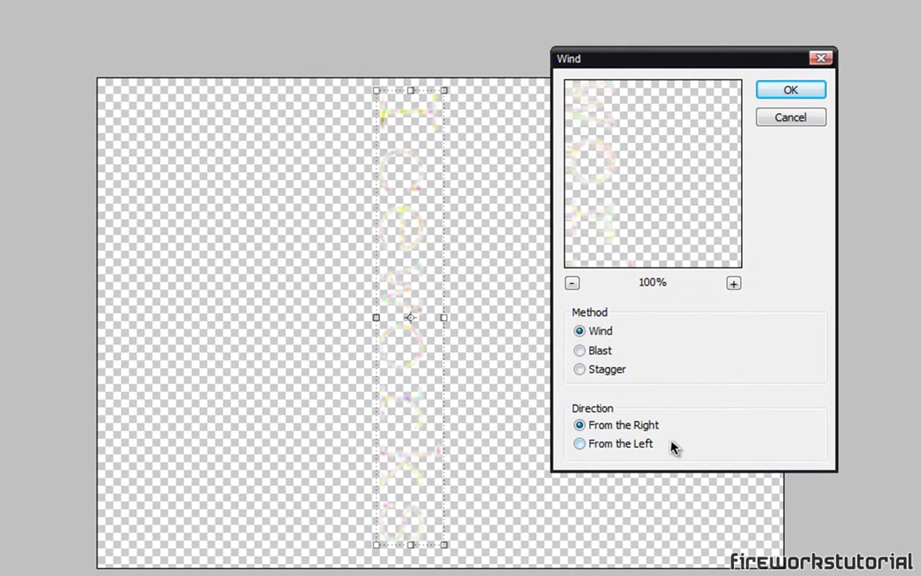
click(791, 92)
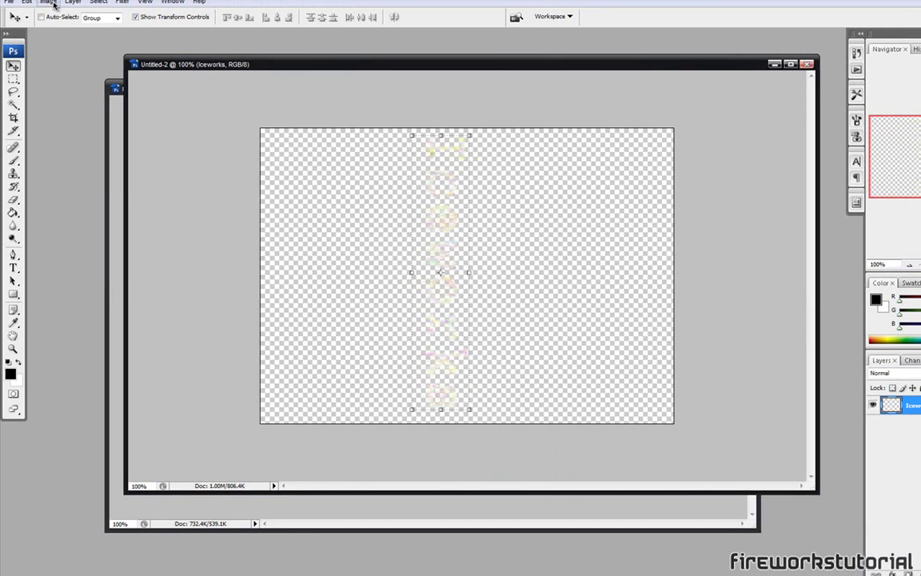
Rotate the canvas back so the Iceworks text is horizontal
click(39, 0)
mouse_move(73, 2)
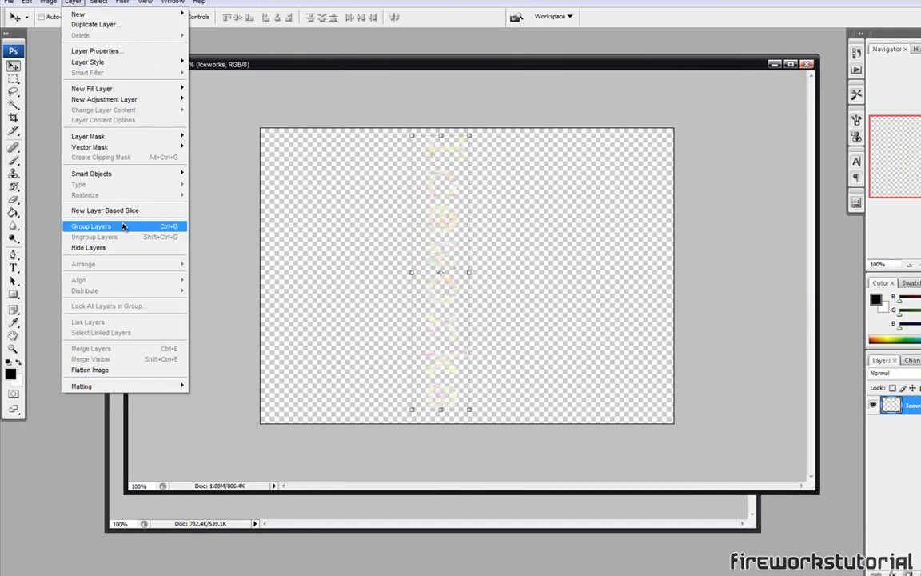
click(200, 189)
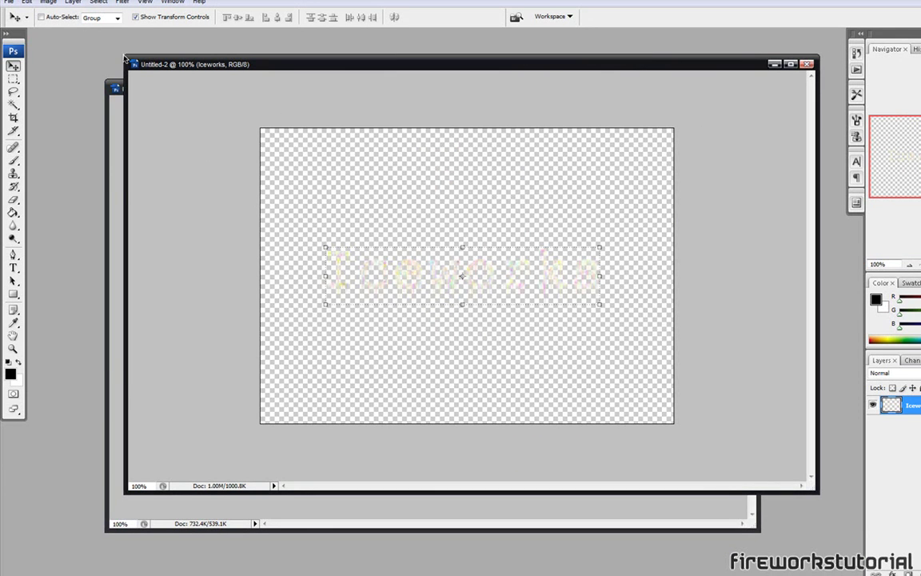
Apply Hue/Saturation with Hue +180, Saturation -80 and Lightness -79
click(48, 3)
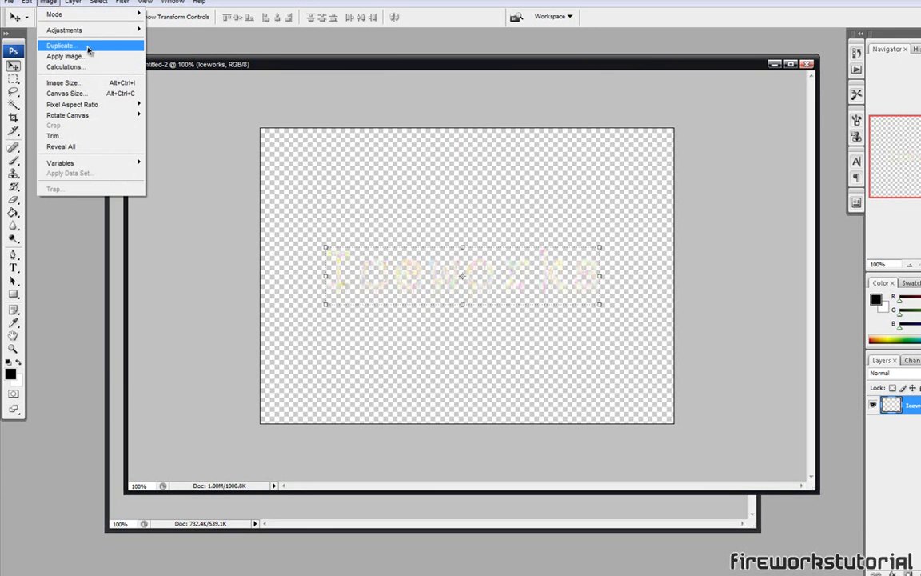
mouse_move(86, 29)
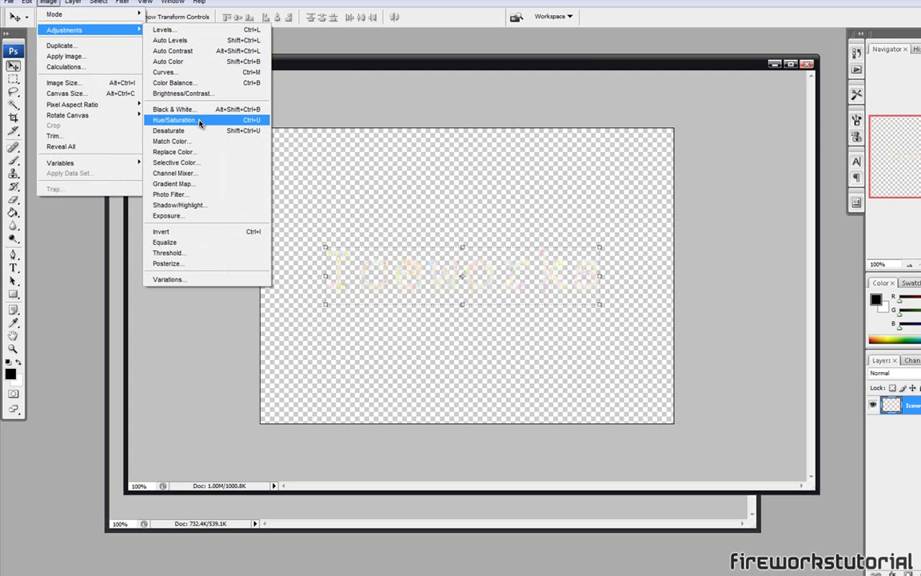
click(255, 128)
drag(180, 120, 212, 104)
drag(176, 153, 129, 185)
drag(177, 216, 142, 185)
click(295, 125)
key(v)
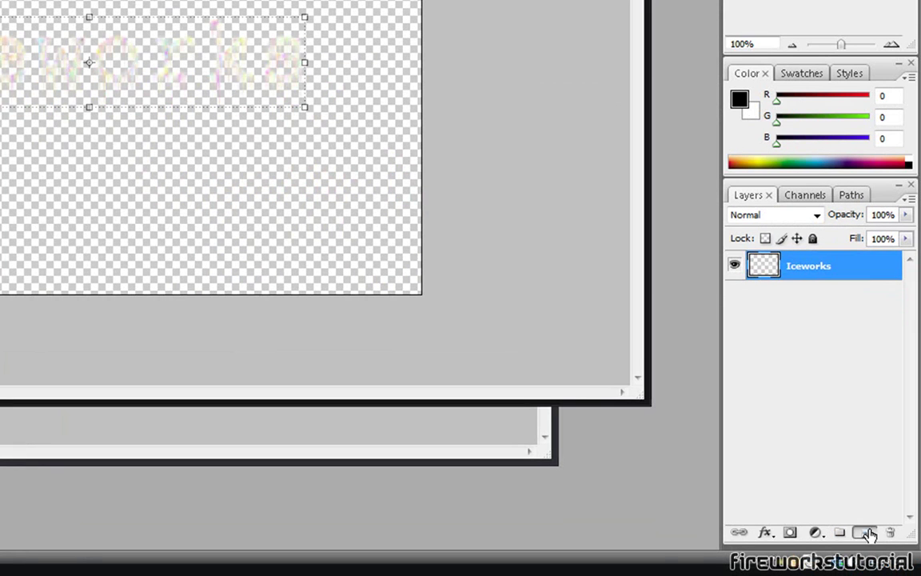
Add a new layer beneath Iceworks and fill it black with the Paint Bucket
click(920, 573)
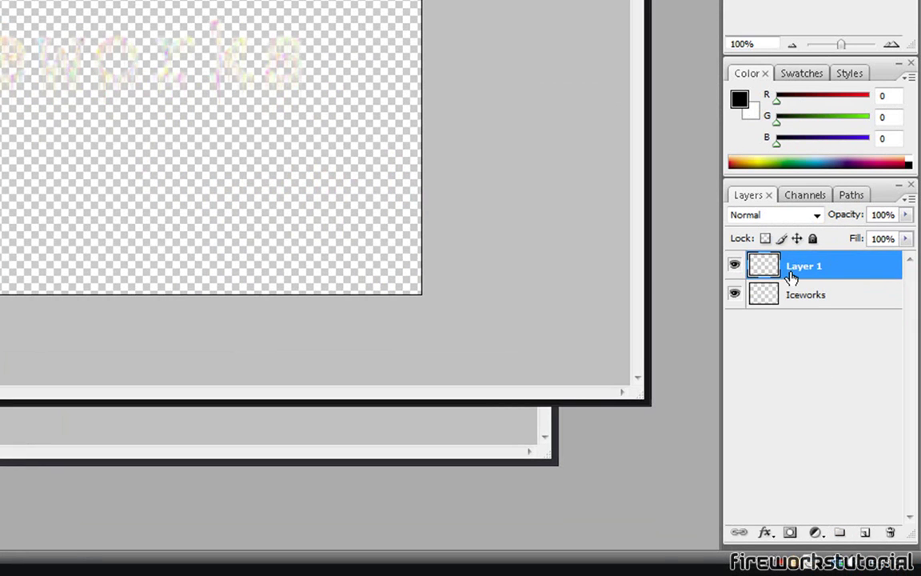
drag(792, 276, 798, 357)
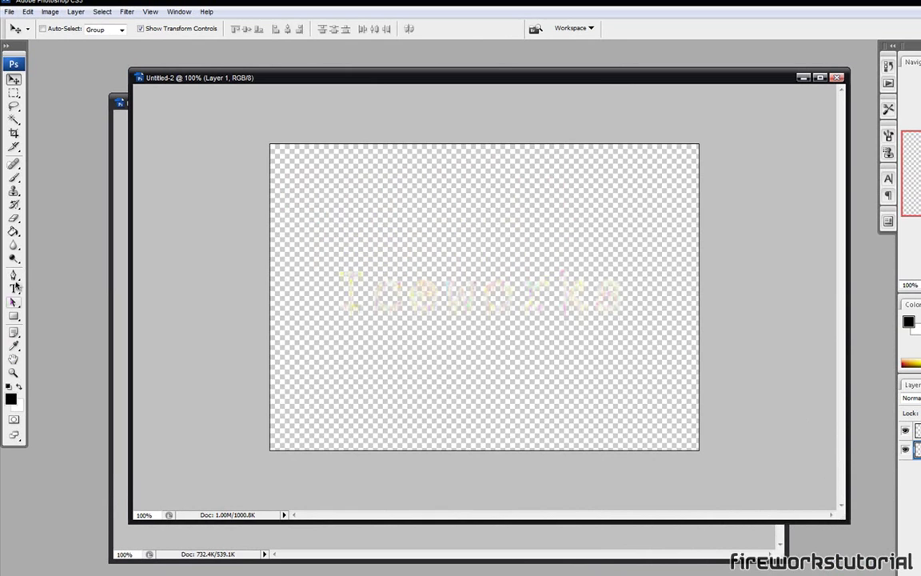
click(13, 231)
click(426, 409)
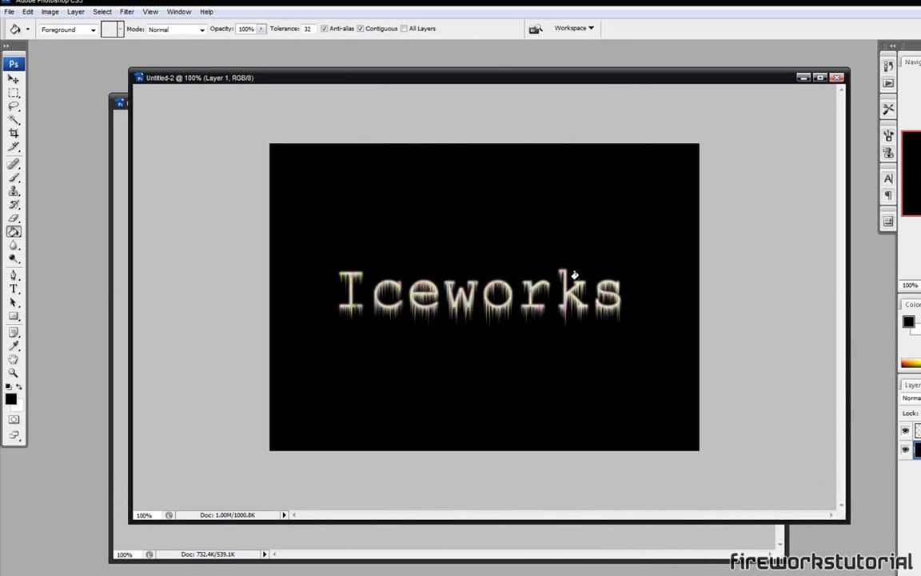
Apply Hue/Saturation to Iceworks: Hue +37, Saturation -100, Lightness +100
click(913, 430)
key(ctrl+u)
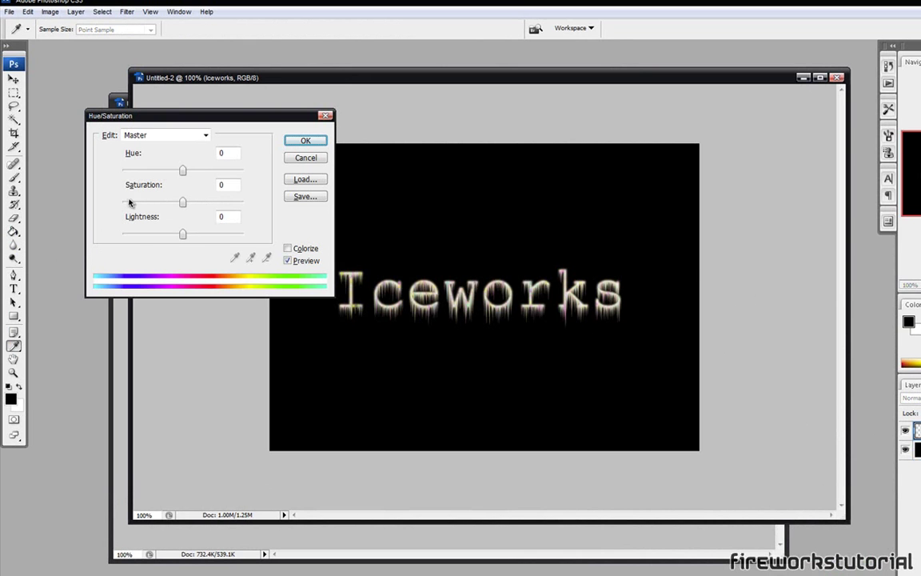
drag(183, 234, 123, 236)
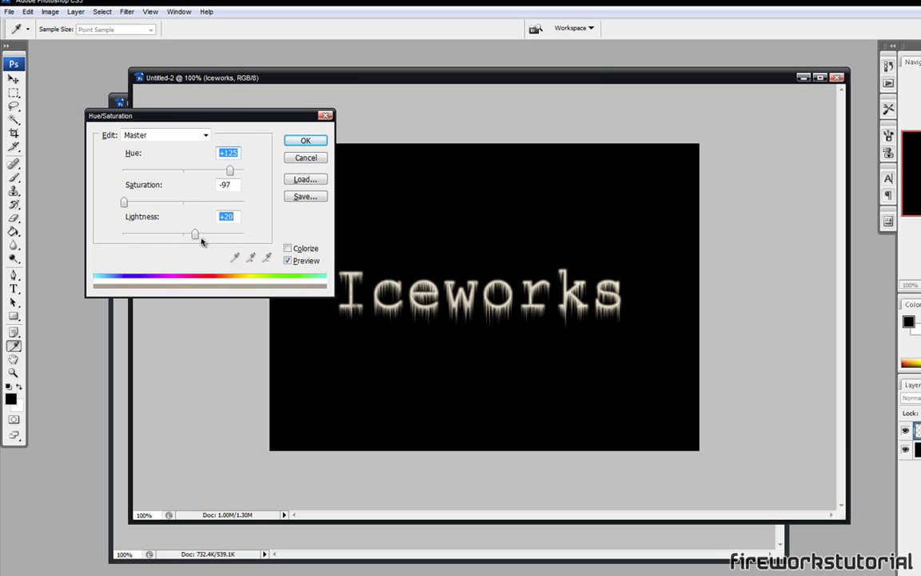
drag(198, 239, 247, 245)
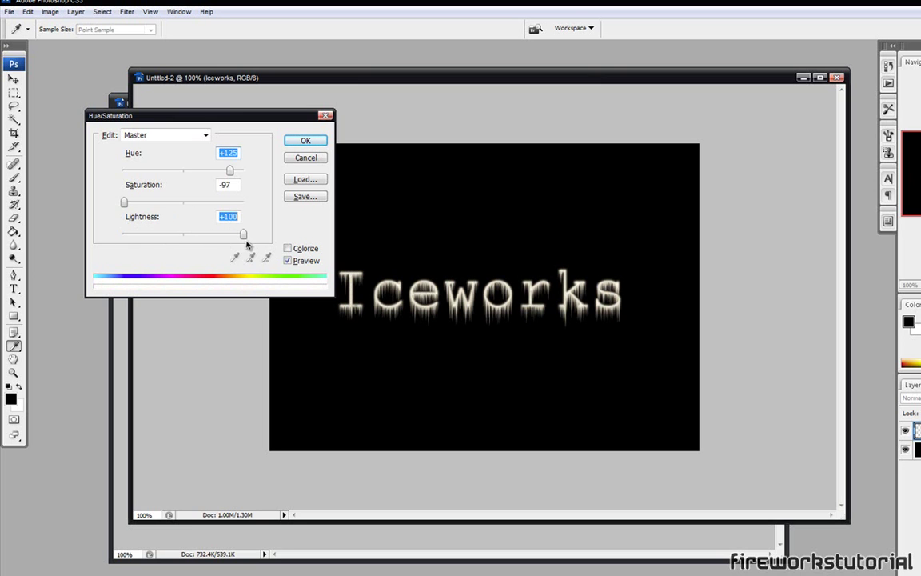
drag(230, 171, 206, 173)
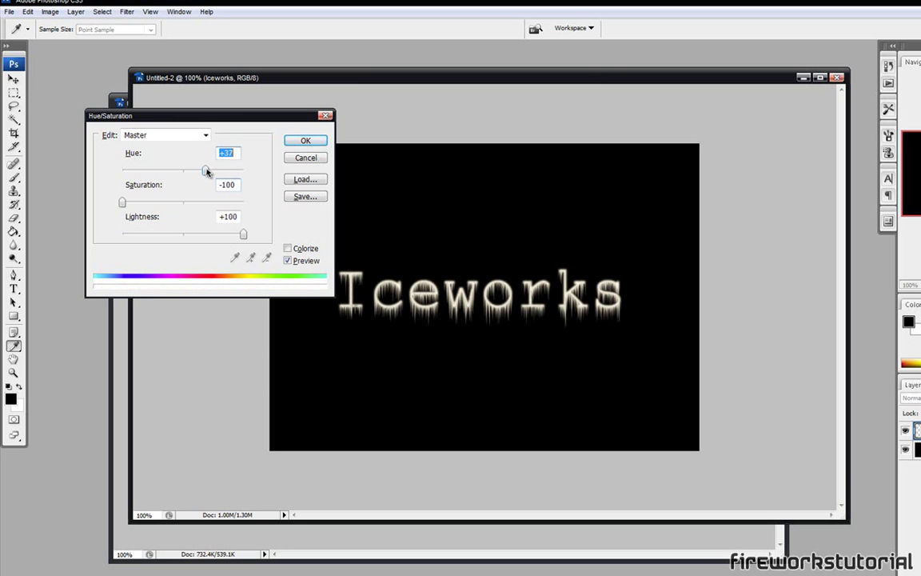
click(304, 142)
key(g)
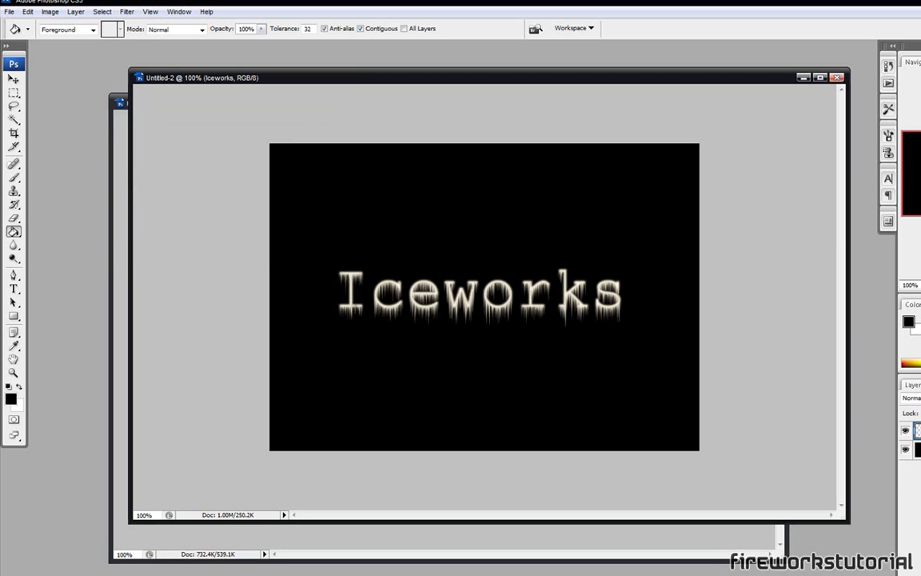
Add an Outer Glow layer style in blue #1197f4 to the Iceworks text
click(920, 574)
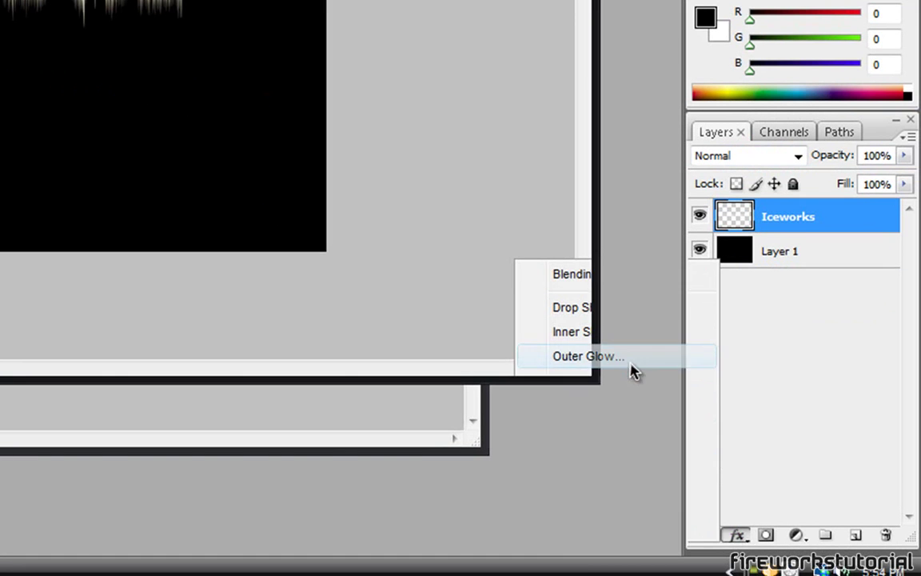
click(631, 366)
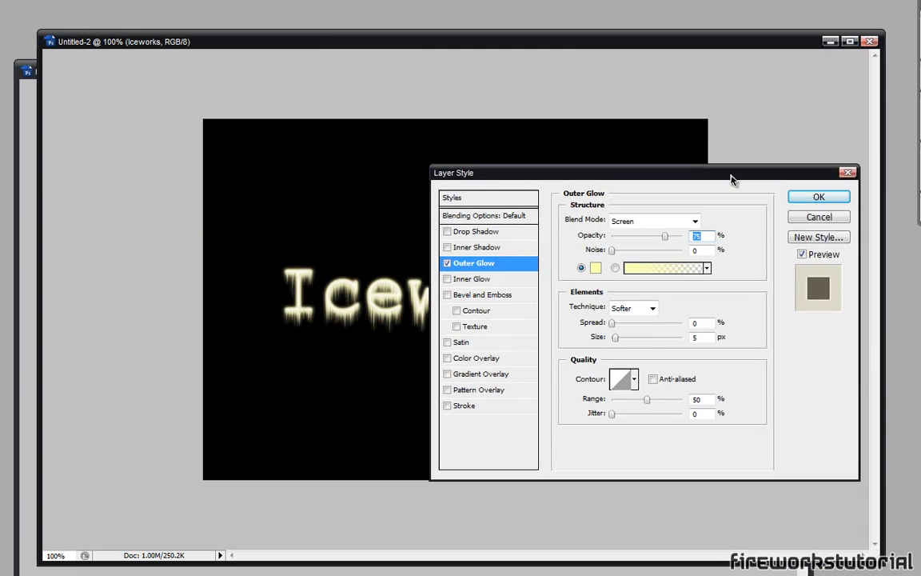
drag(730, 179, 909, 193)
click(774, 281)
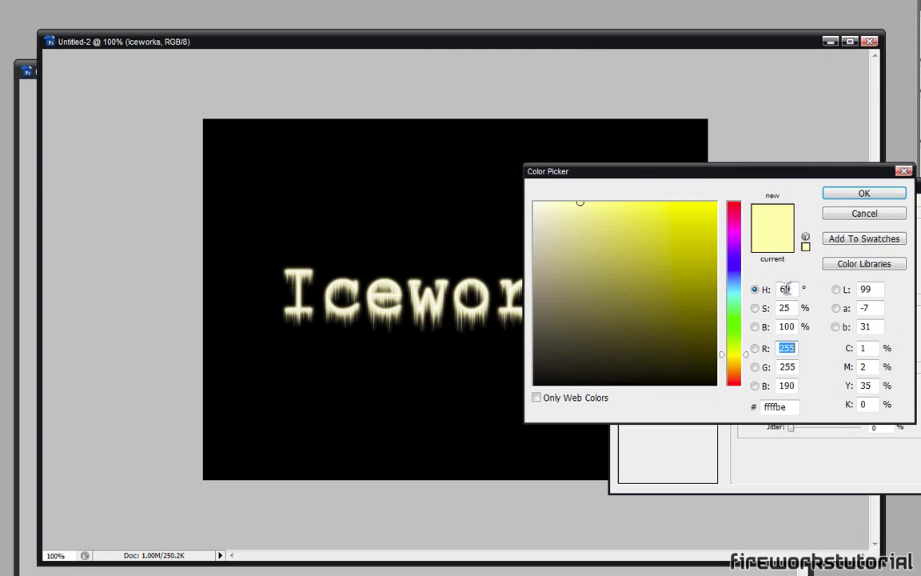
click(733, 289)
click(708, 216)
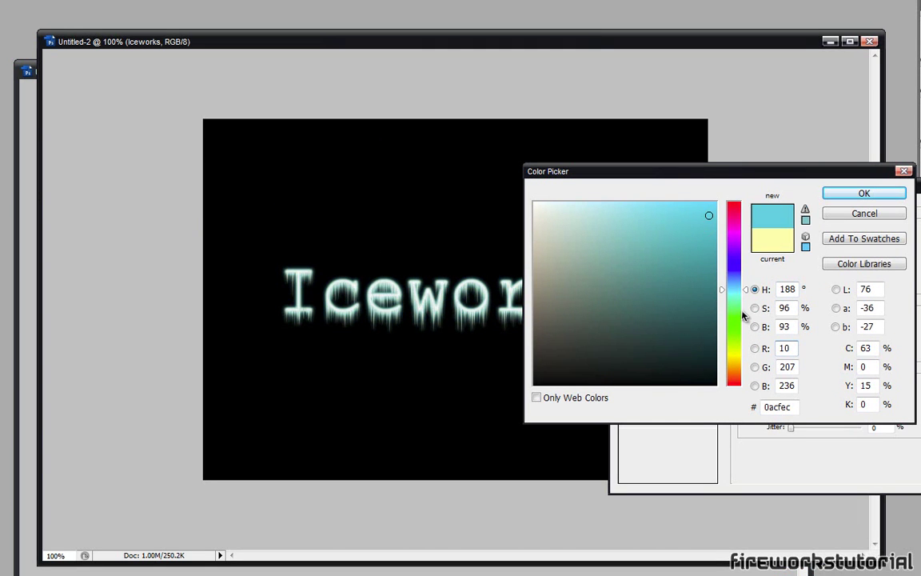
click(735, 281)
click(704, 209)
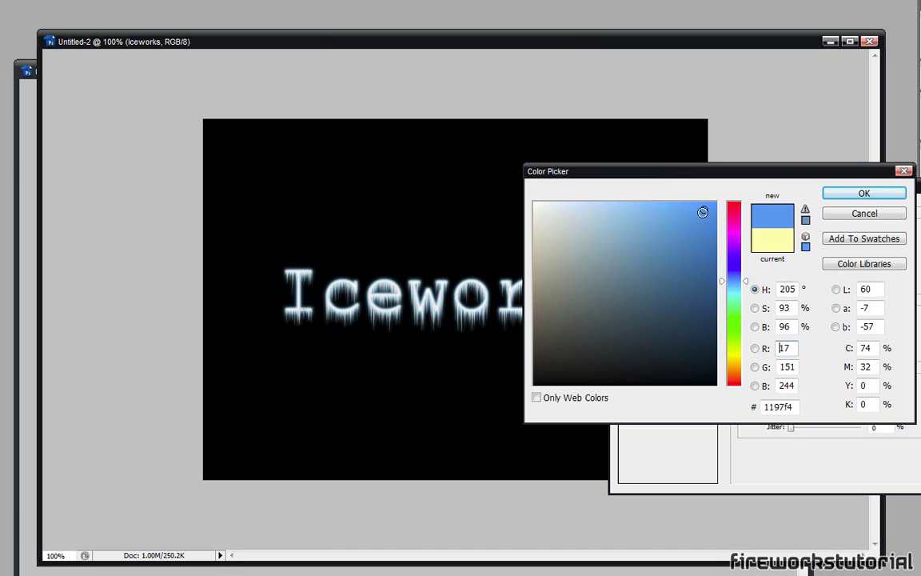
click(865, 193)
key(Return)
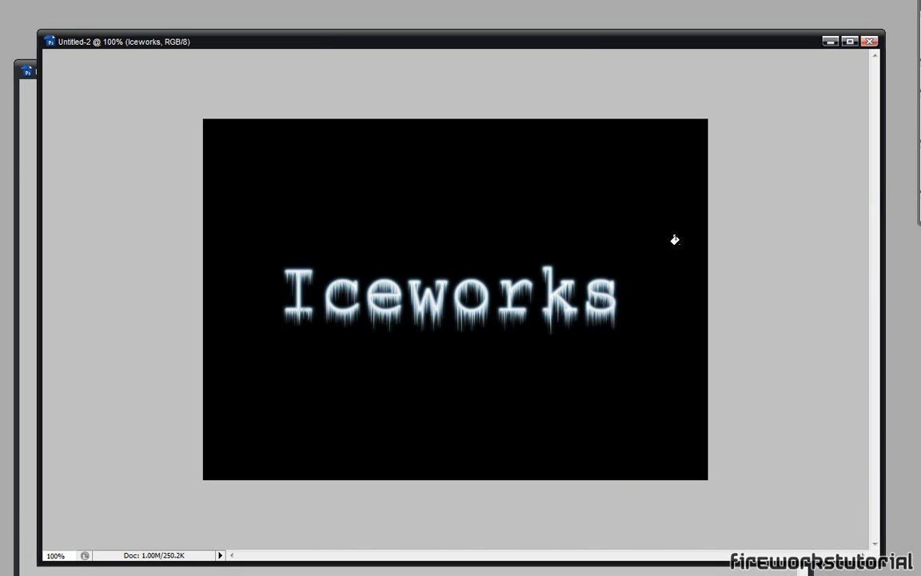